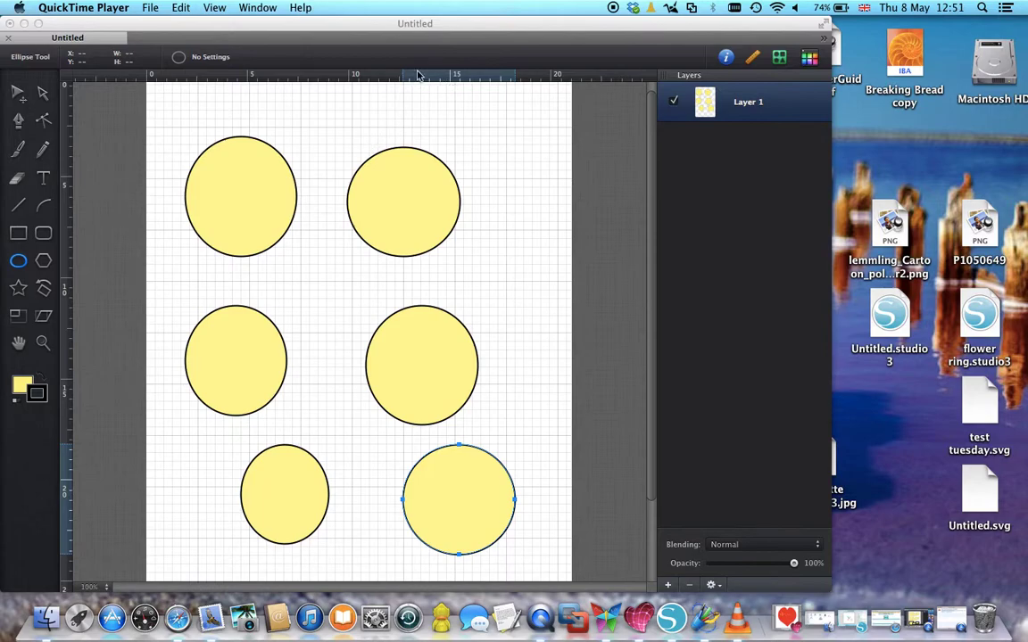
Switch to iDraw and look through the available inspectors and the brush, fill and label appearance settings
click(258, 33)
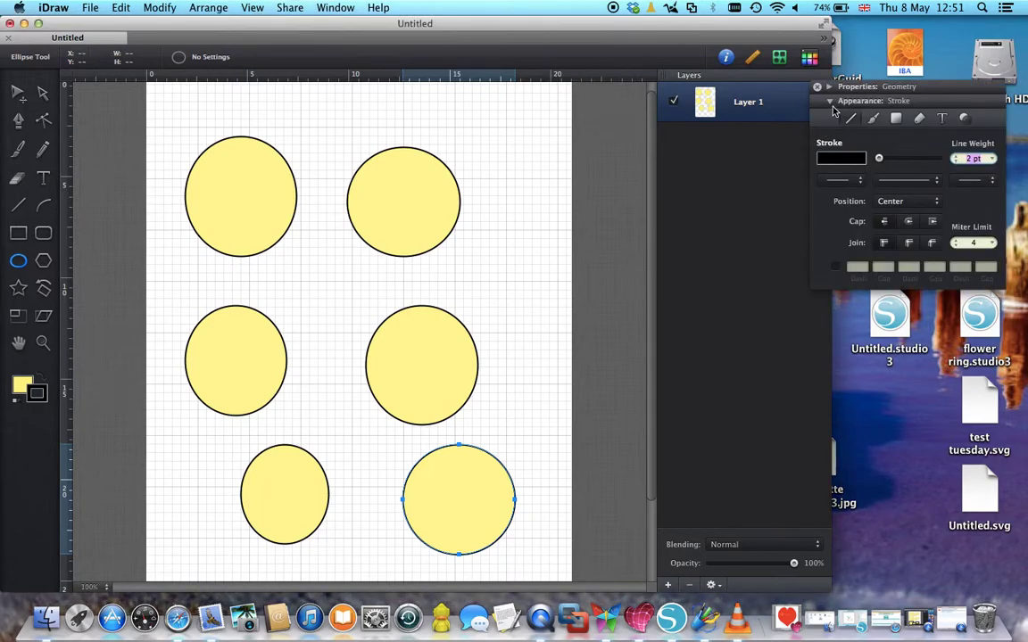
click(338, 9)
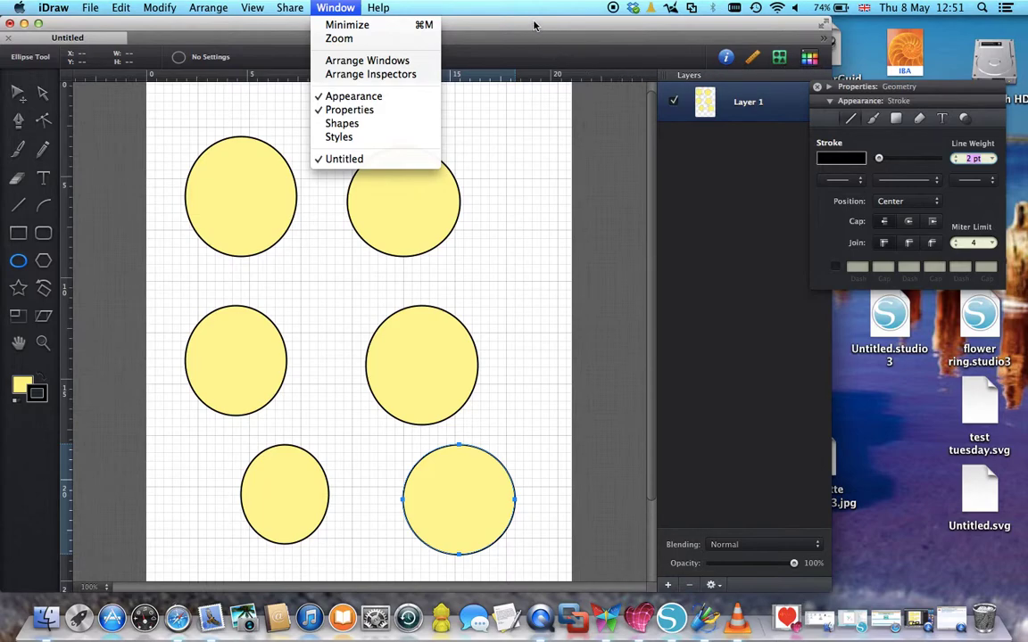
click(483, 22)
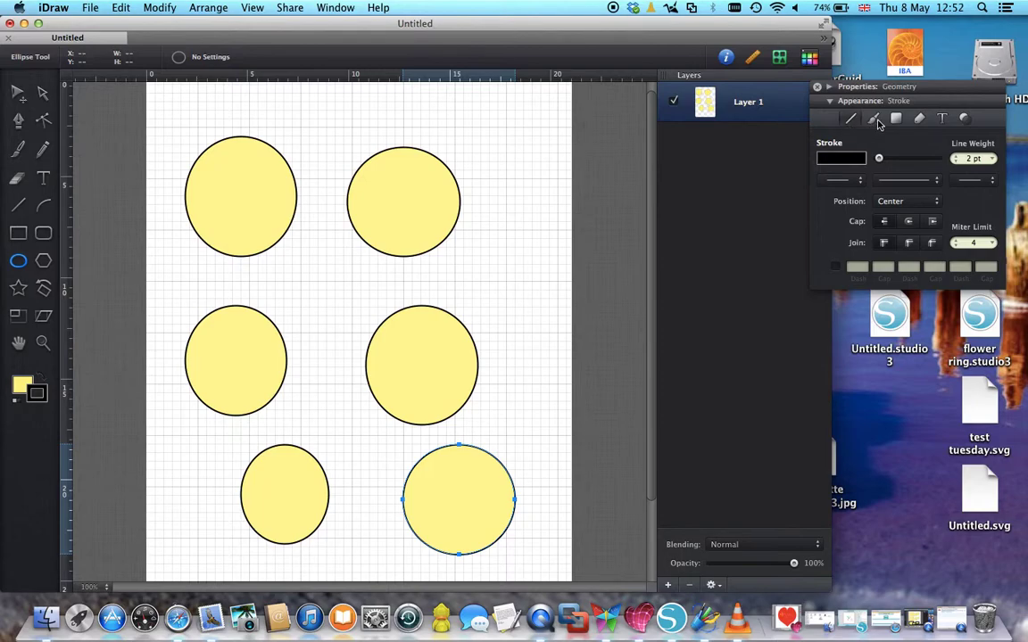
click(875, 120)
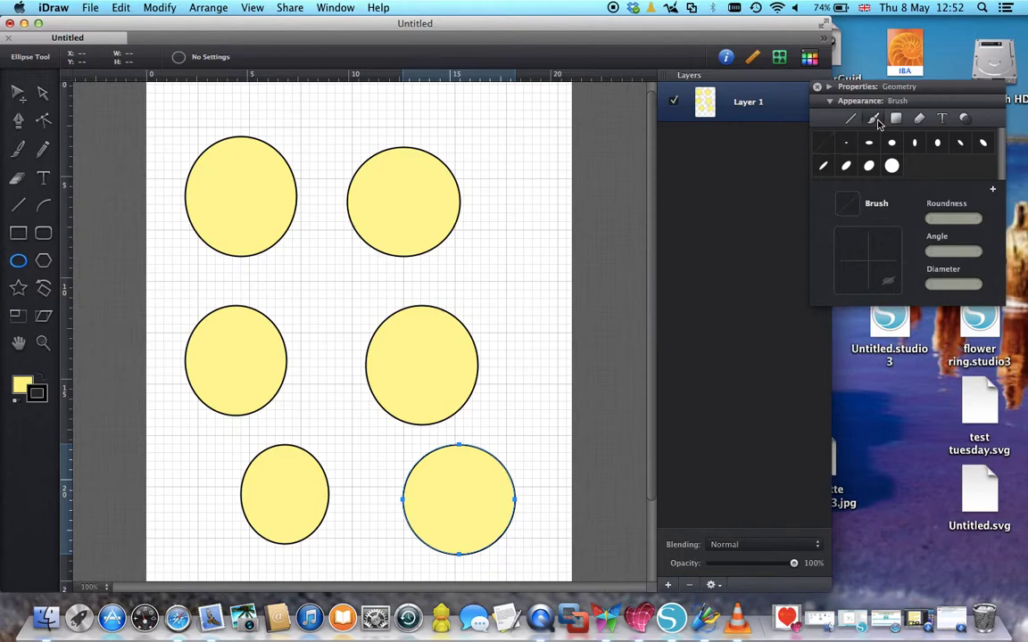
click(896, 120)
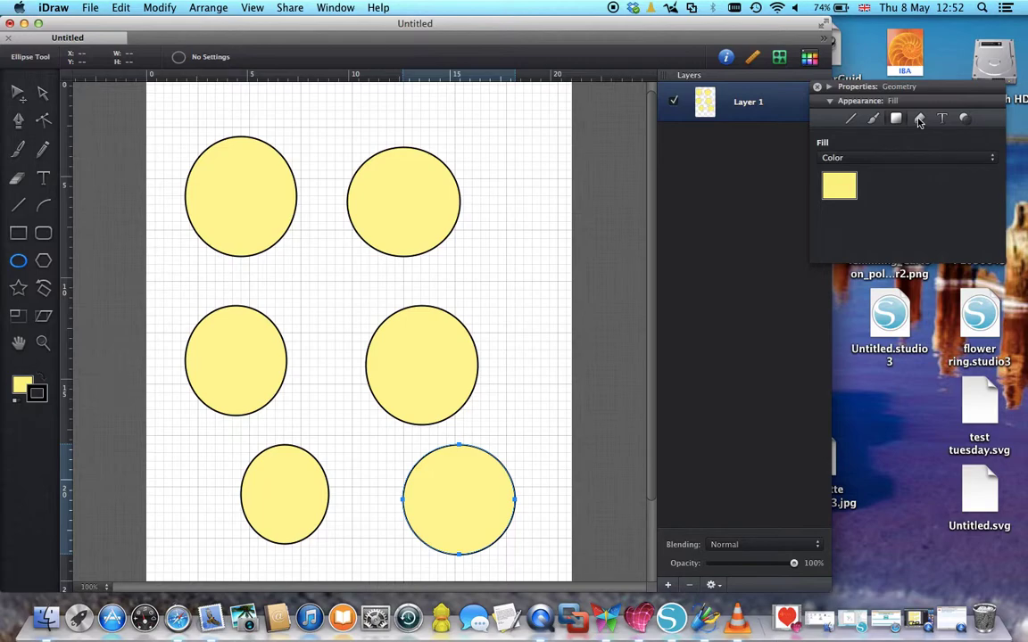
click(919, 120)
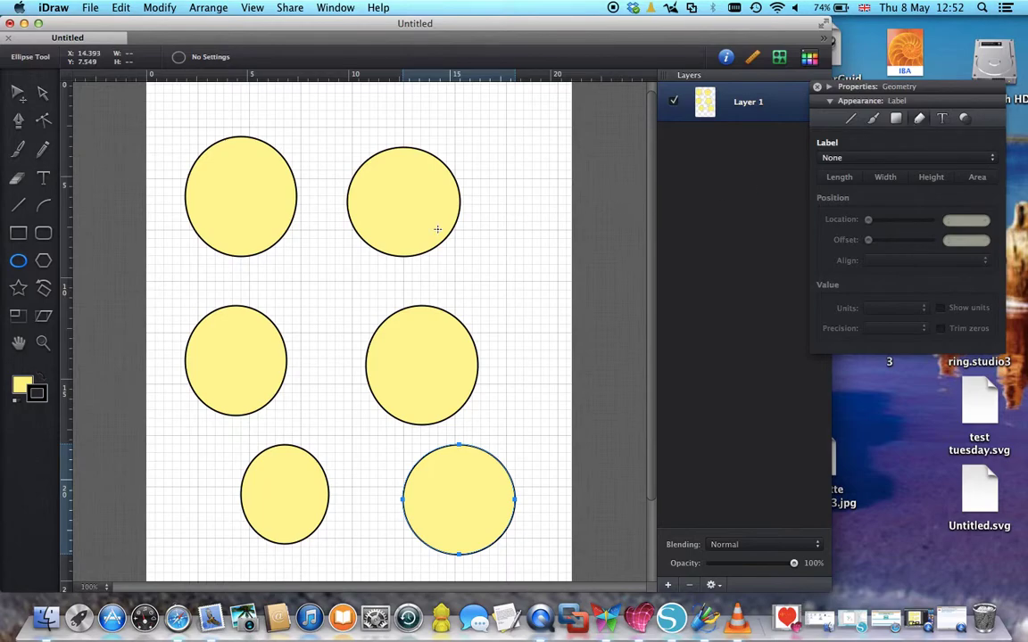
Select the upper-right circle with the Selection tool
click(43, 94)
click(443, 181)
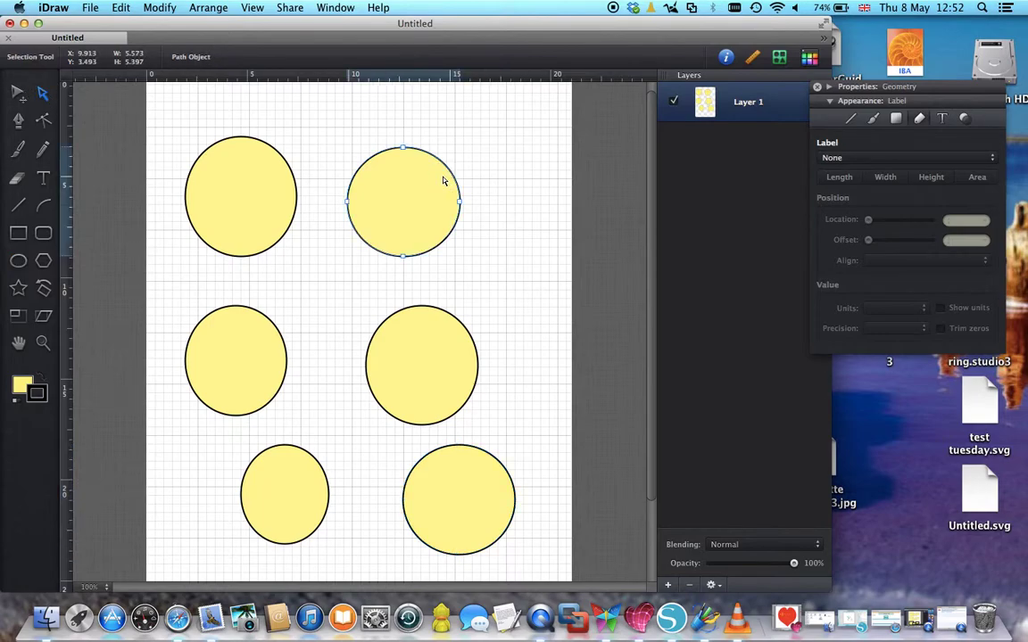
Try a Dimension label on the selected circle and reset the label to None
click(993, 158)
click(934, 167)
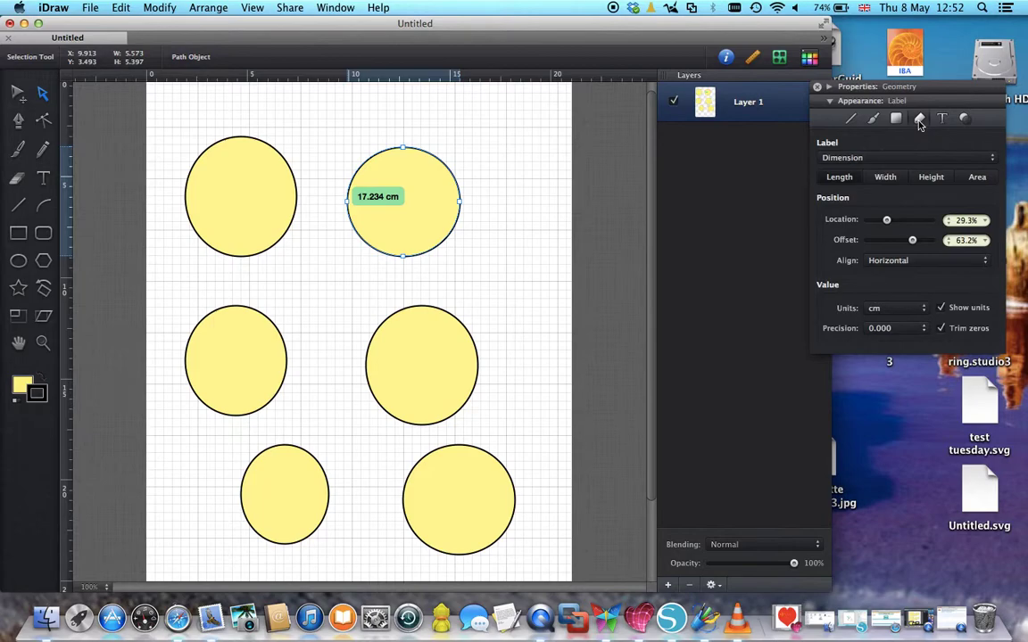
click(984, 158)
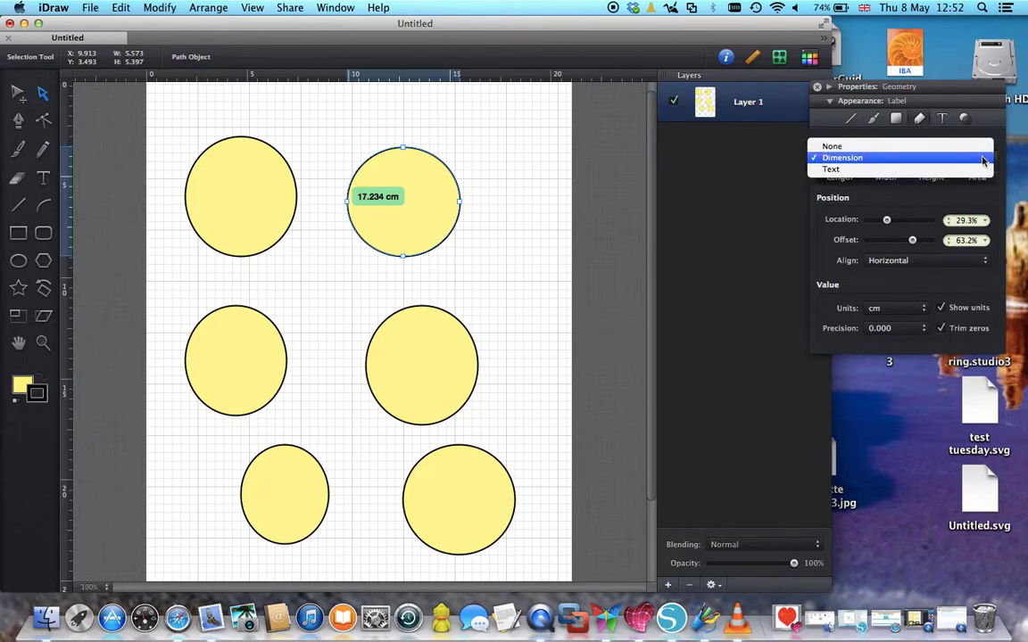
click(846, 147)
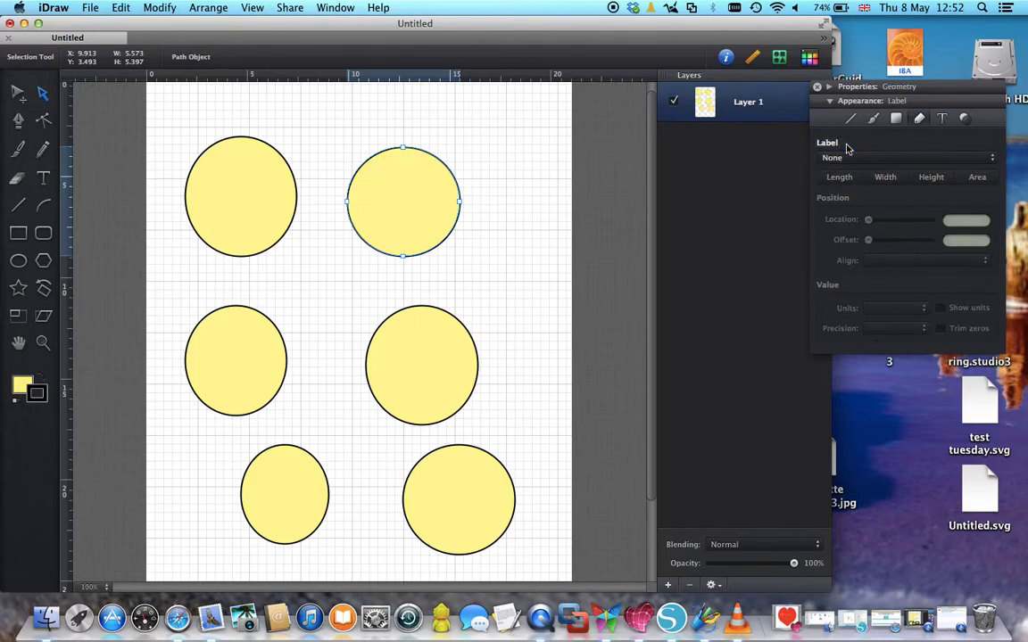
Examine the text and effects settings for the selected circle, including the blend modes and opacity control
click(941, 119)
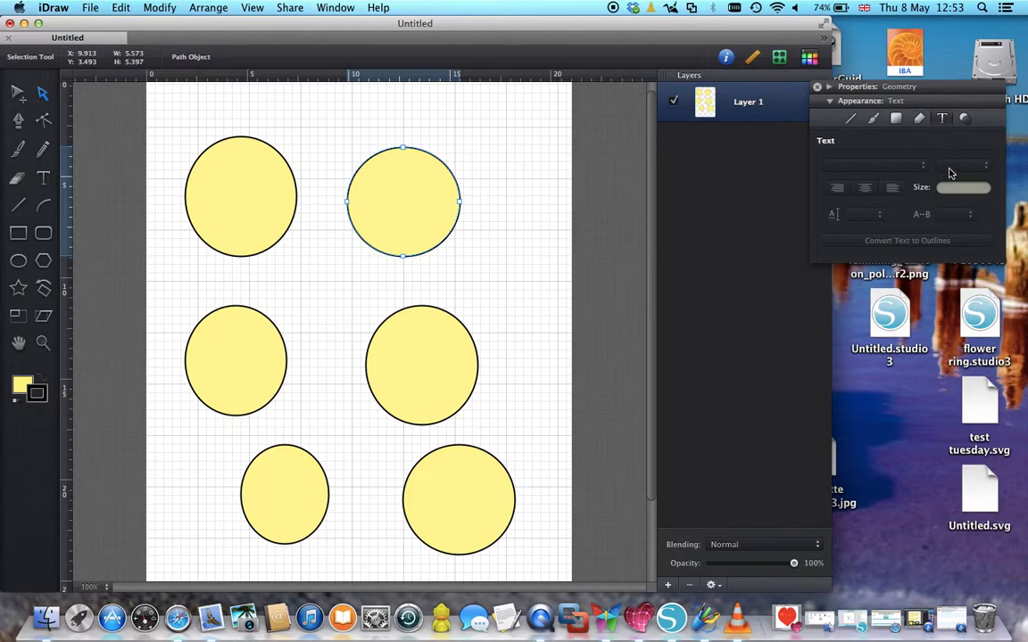
click(967, 120)
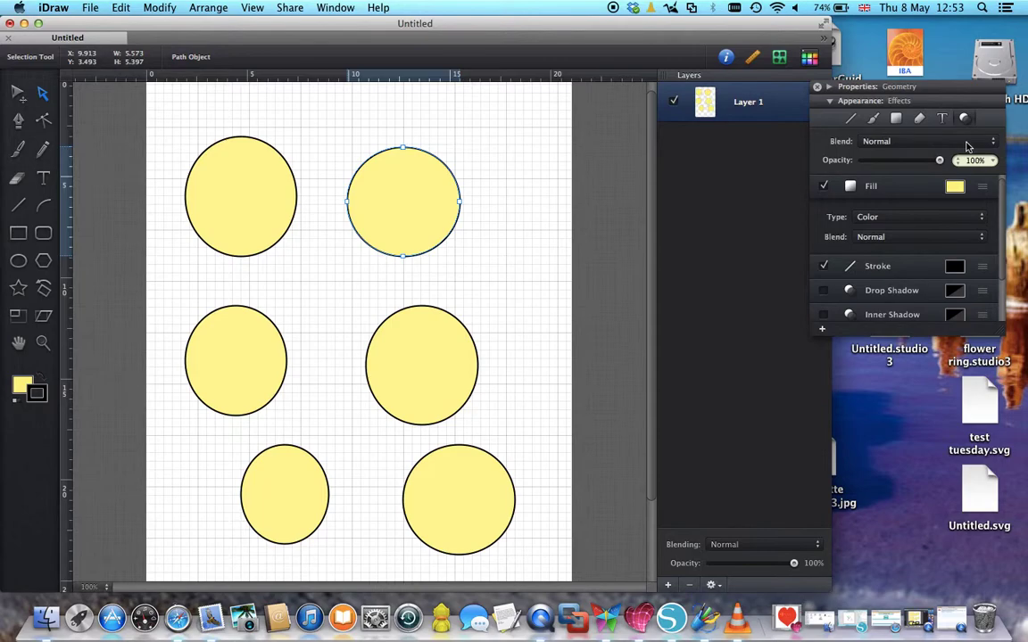
click(994, 145)
click(994, 145)
click(995, 145)
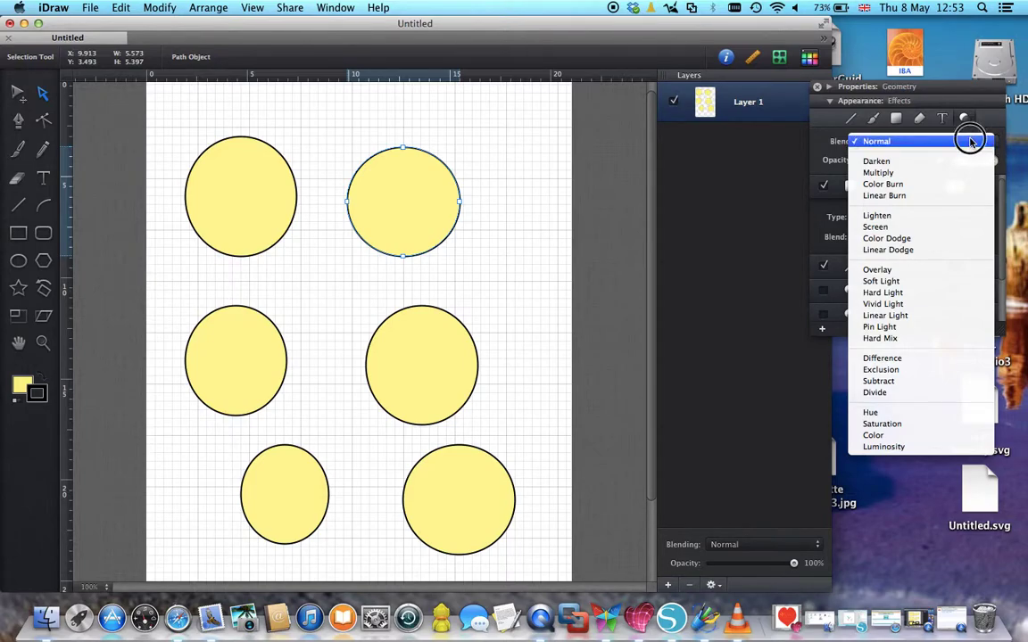
click(971, 143)
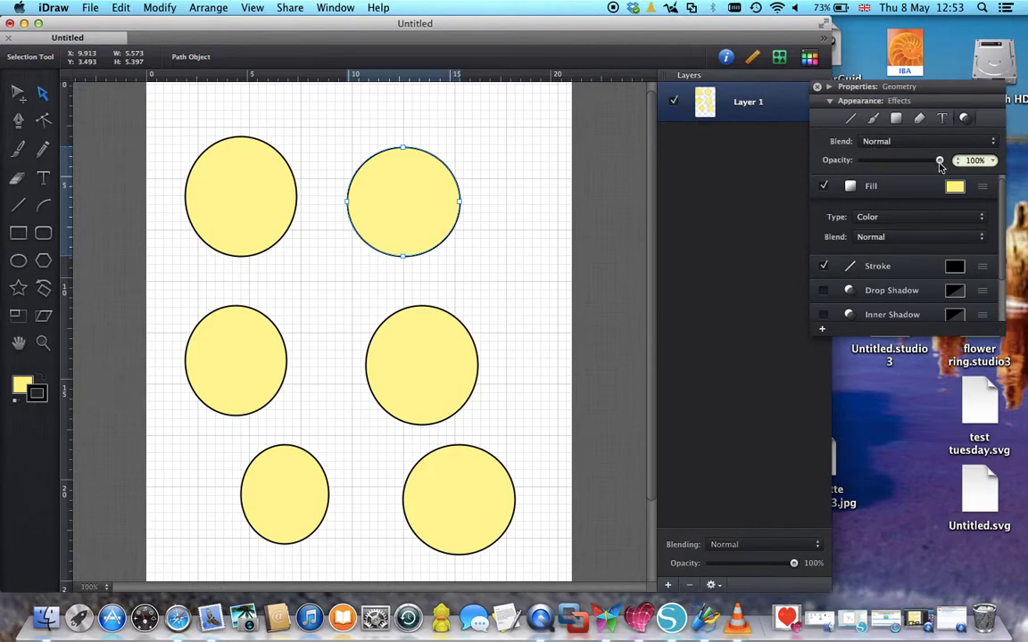
mouse_move(940, 161)
mouse_down()
mouse_move(864, 161)
mouse_move(942, 159)
mouse_up()
Try black, white and the red radial gradient preset as the fill of the selected circle
click(956, 191)
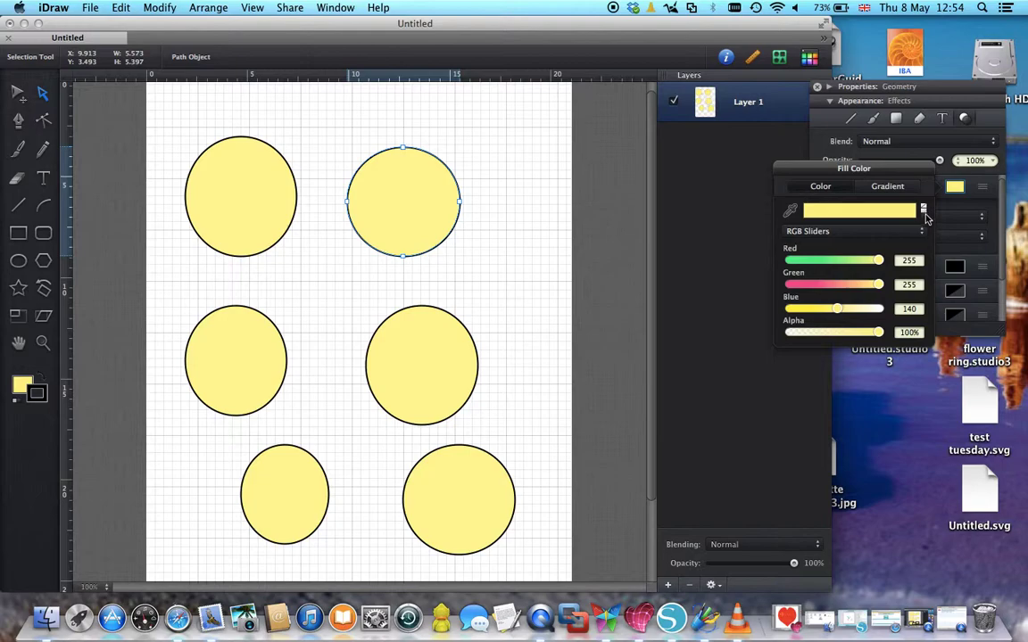
click(925, 218)
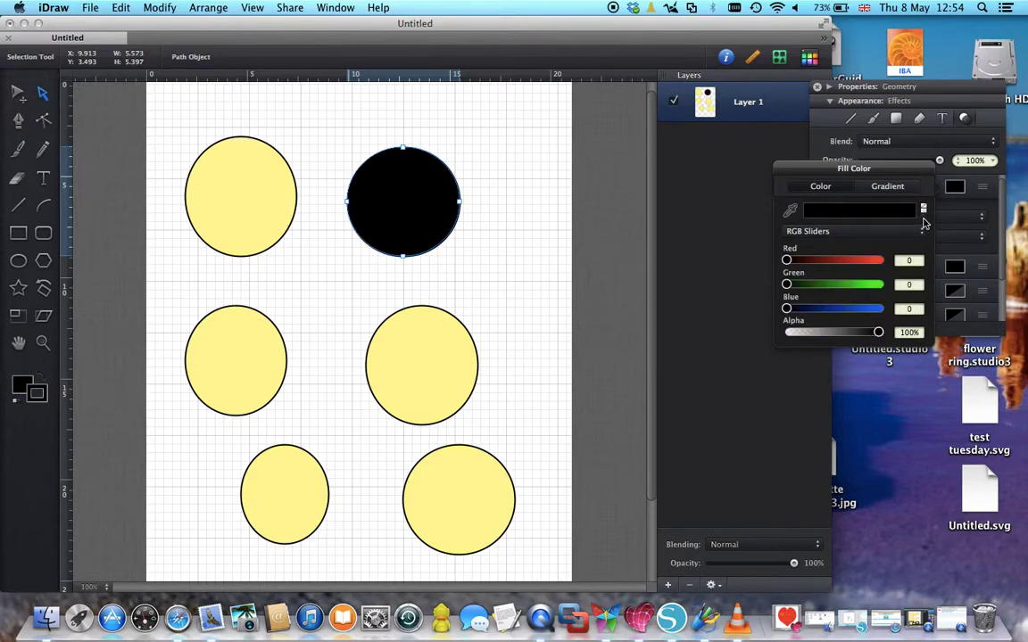
click(924, 214)
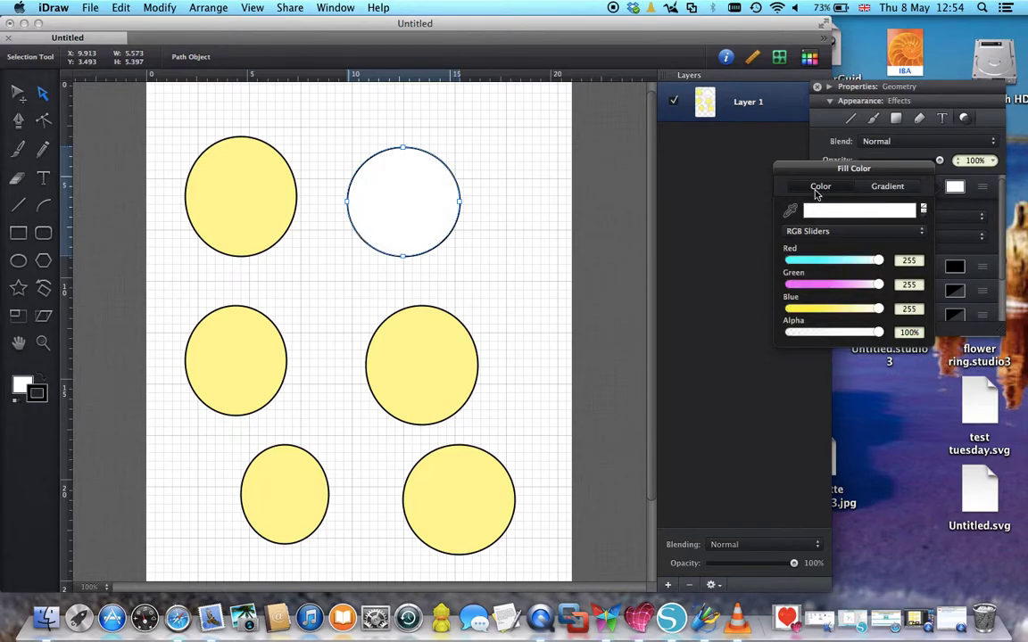
click(887, 188)
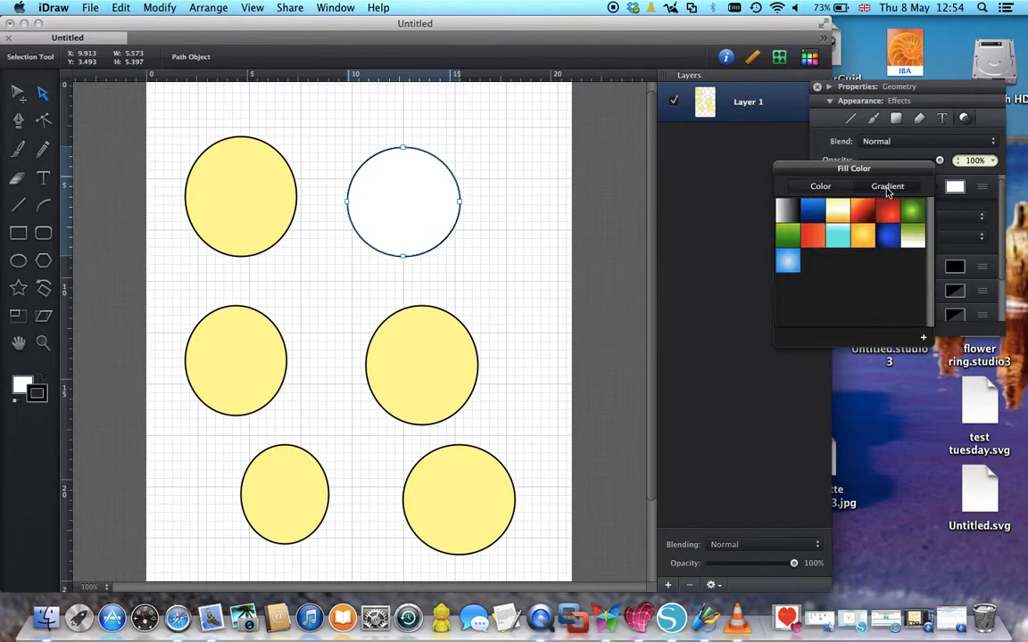
click(889, 211)
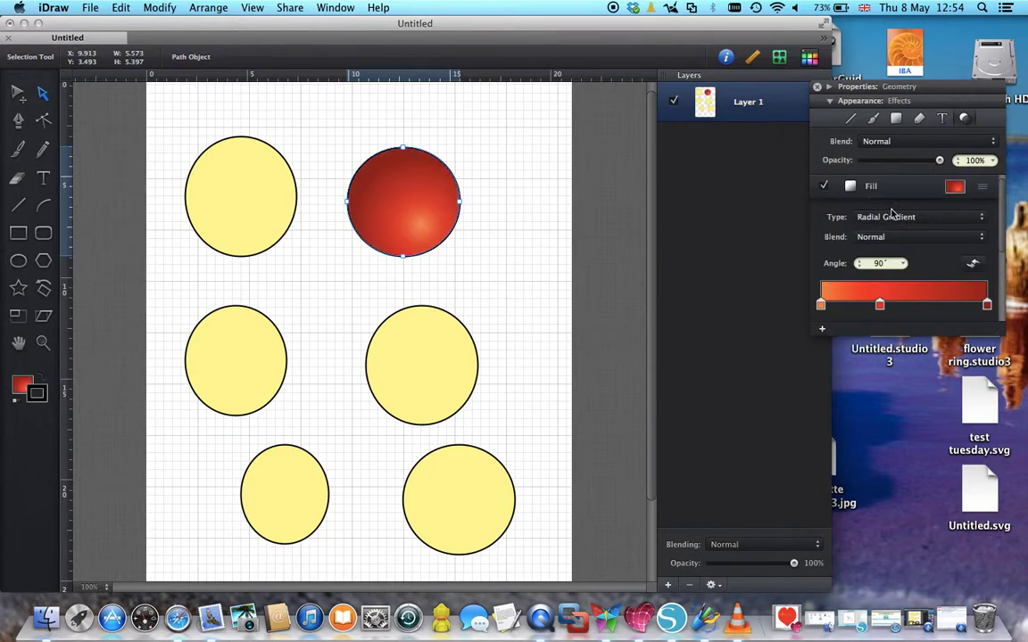
Give the selected circle a solid yellow fill of RGB 255, 255, 83
click(953, 189)
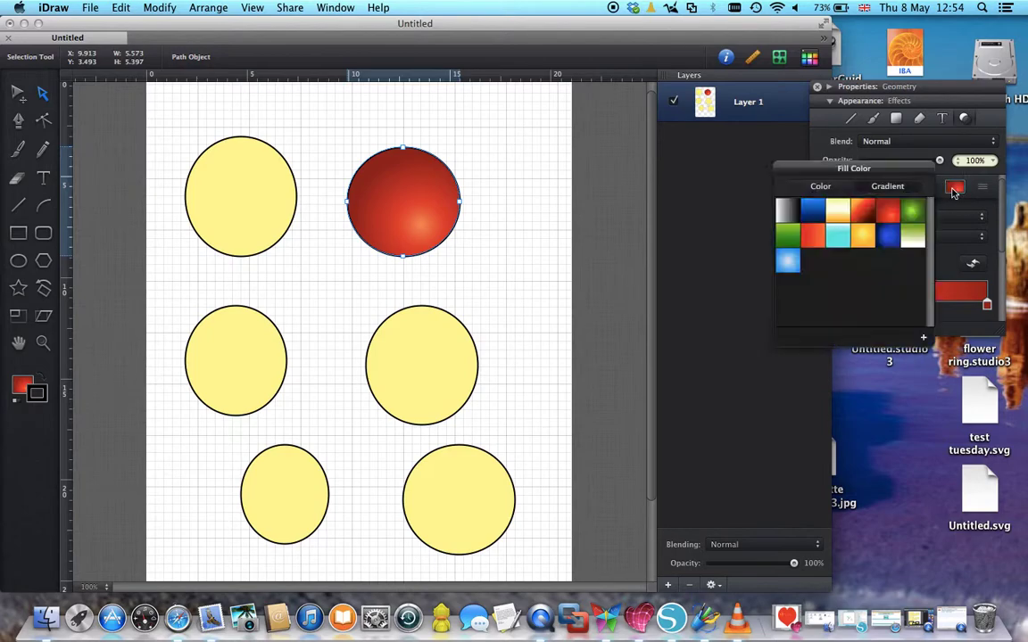
click(810, 189)
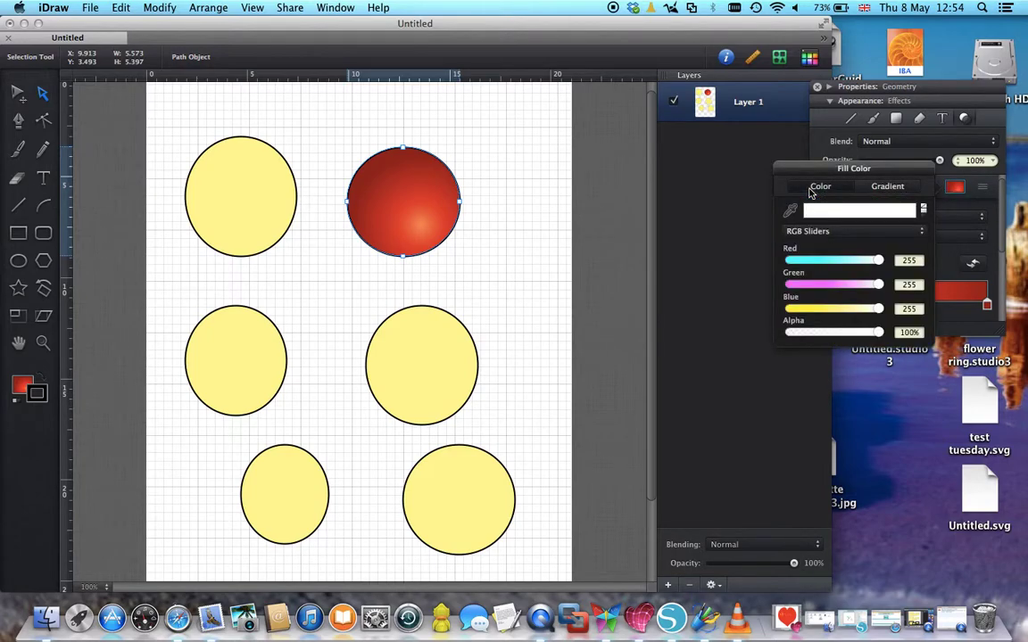
drag(879, 308, 819, 306)
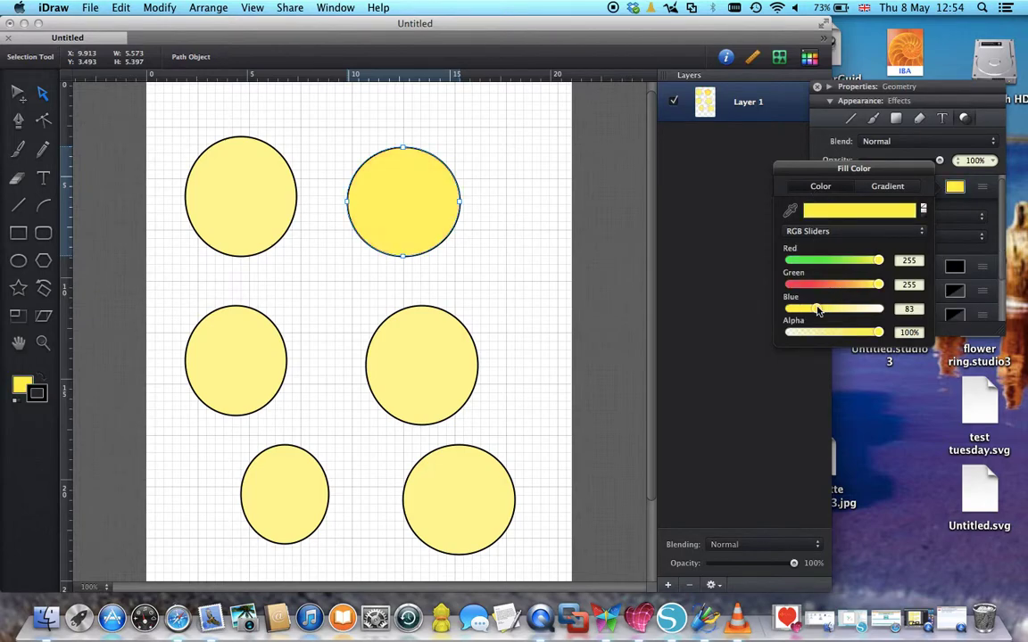
click(718, 222)
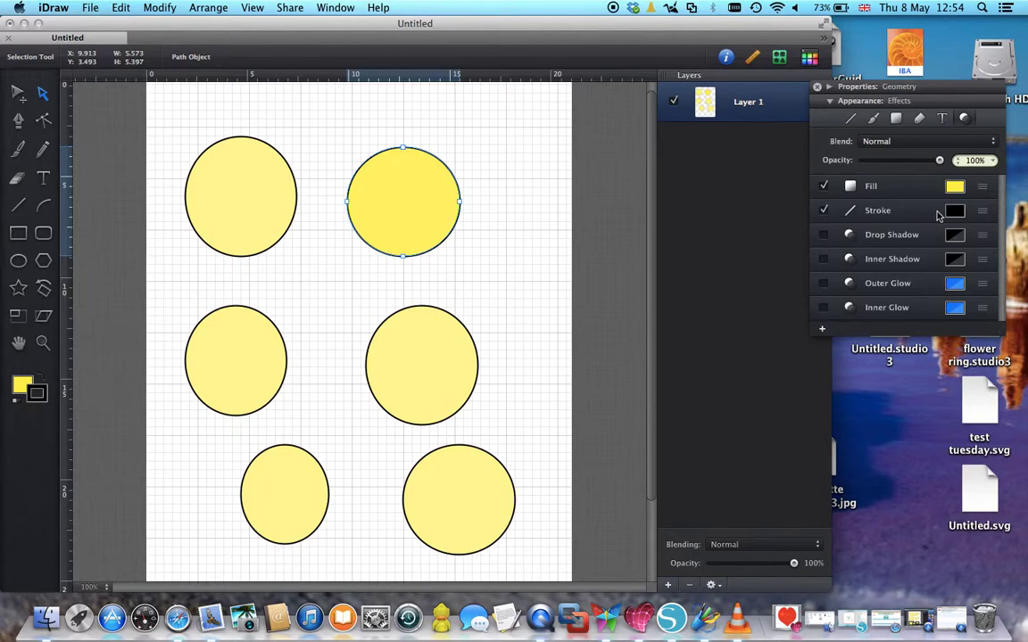
Expand the circle's stroke settings and set the stroke width to 7 pt
click(982, 212)
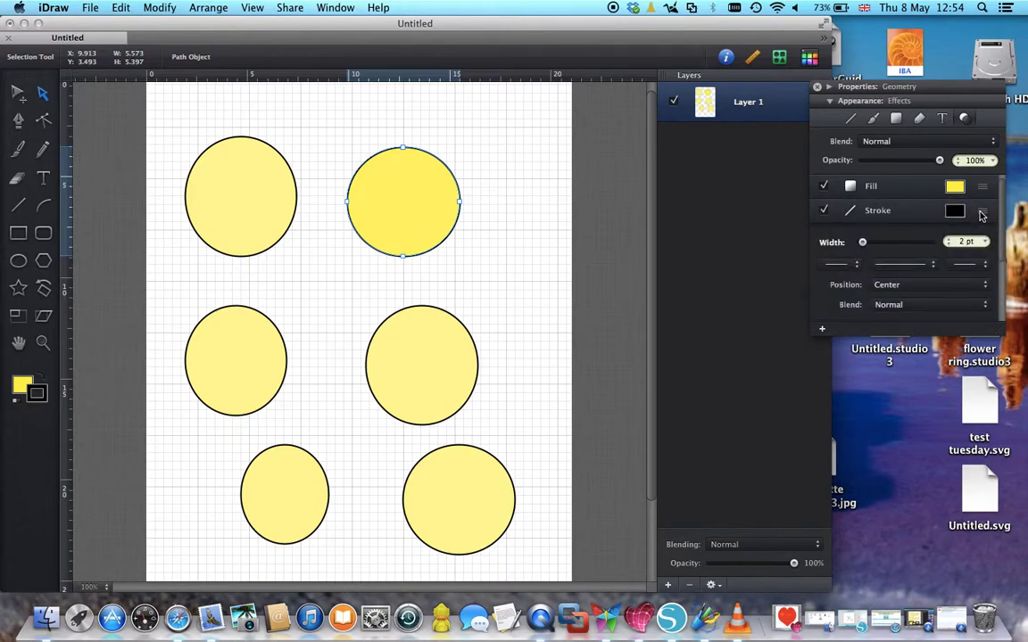
mouse_move(863, 245)
mouse_down()
mouse_move(891, 239)
mouse_move(867, 241)
mouse_up()
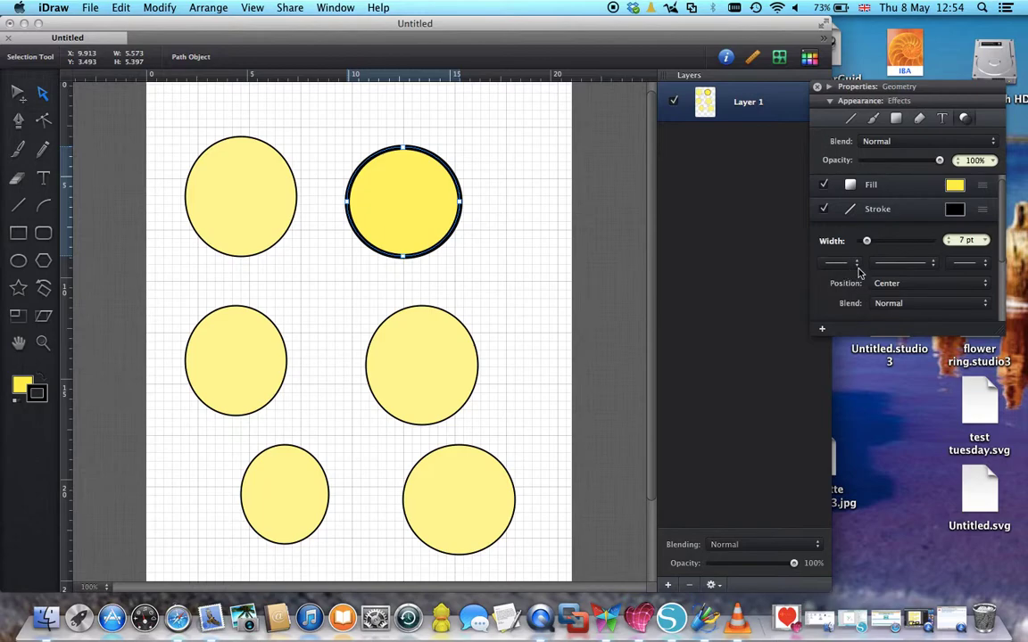
Browse the start arrowhead, dash pattern and end arrowhead options for the circle's stroke
click(857, 270)
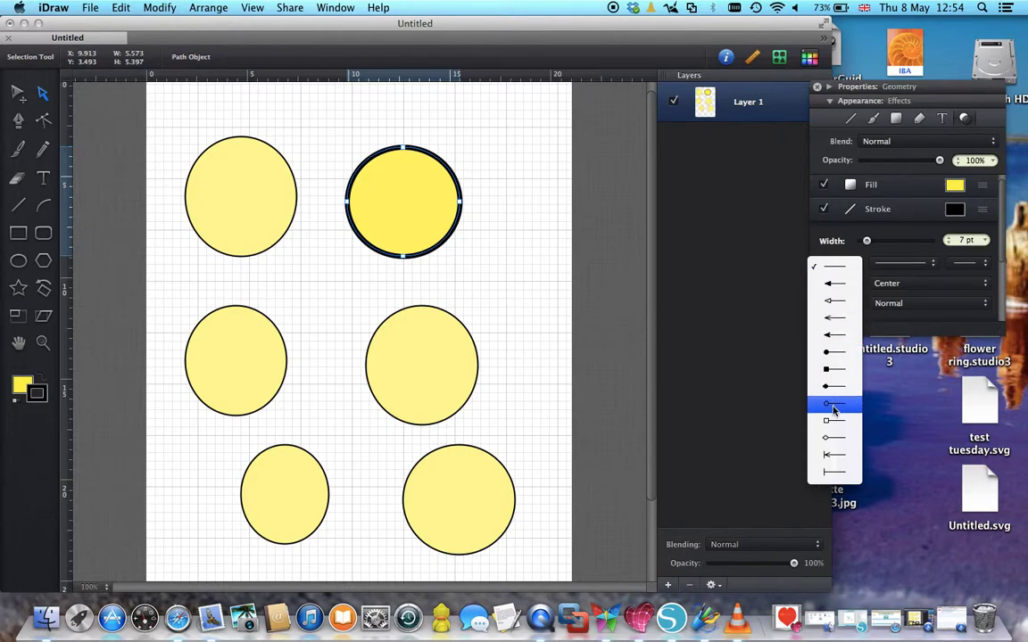
click(843, 271)
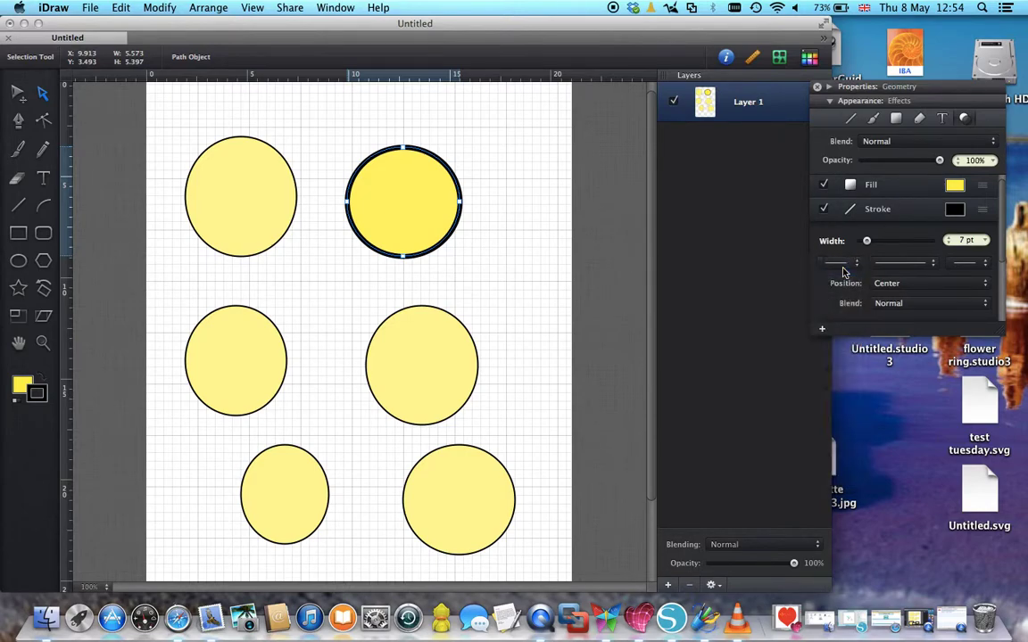
click(934, 271)
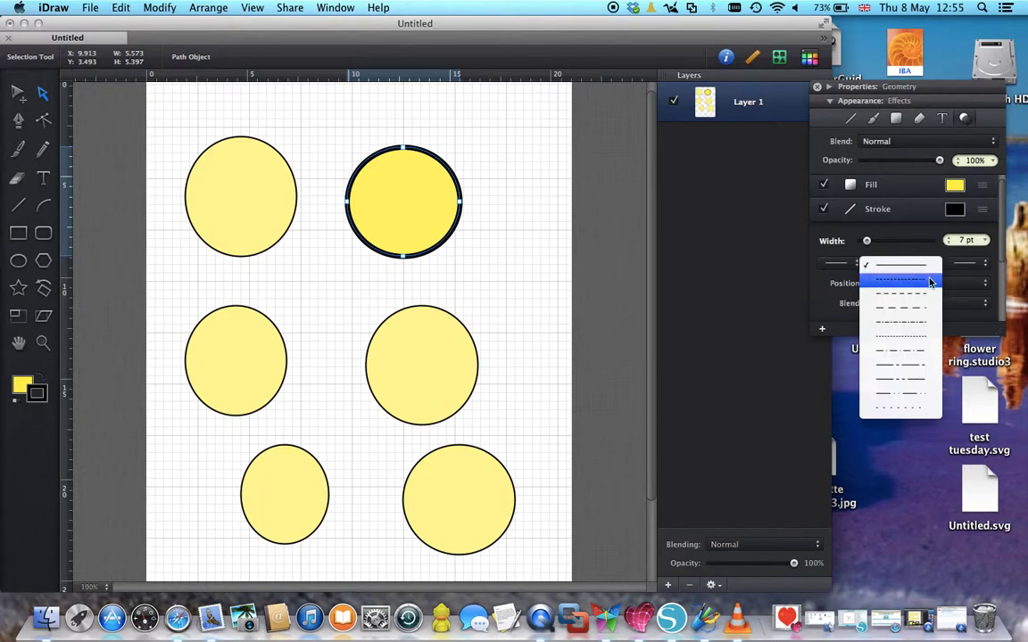
click(985, 269)
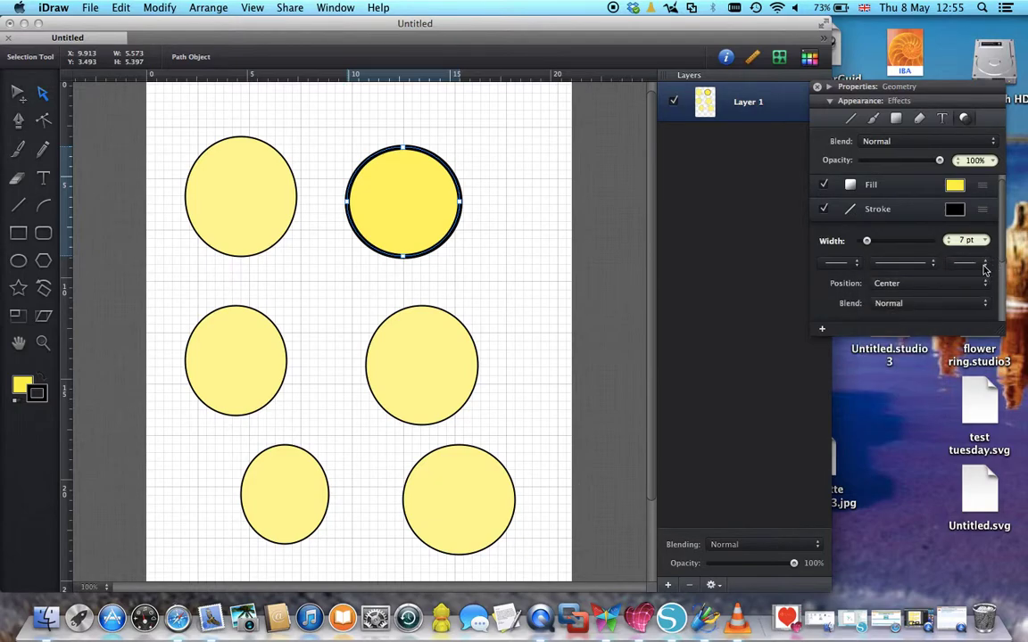
click(986, 268)
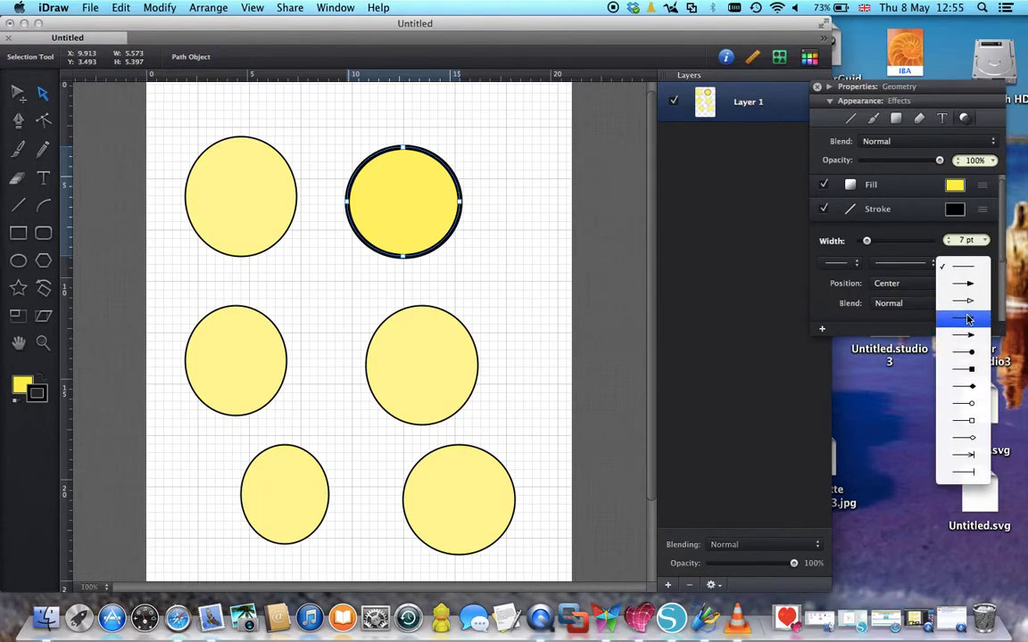
click(967, 270)
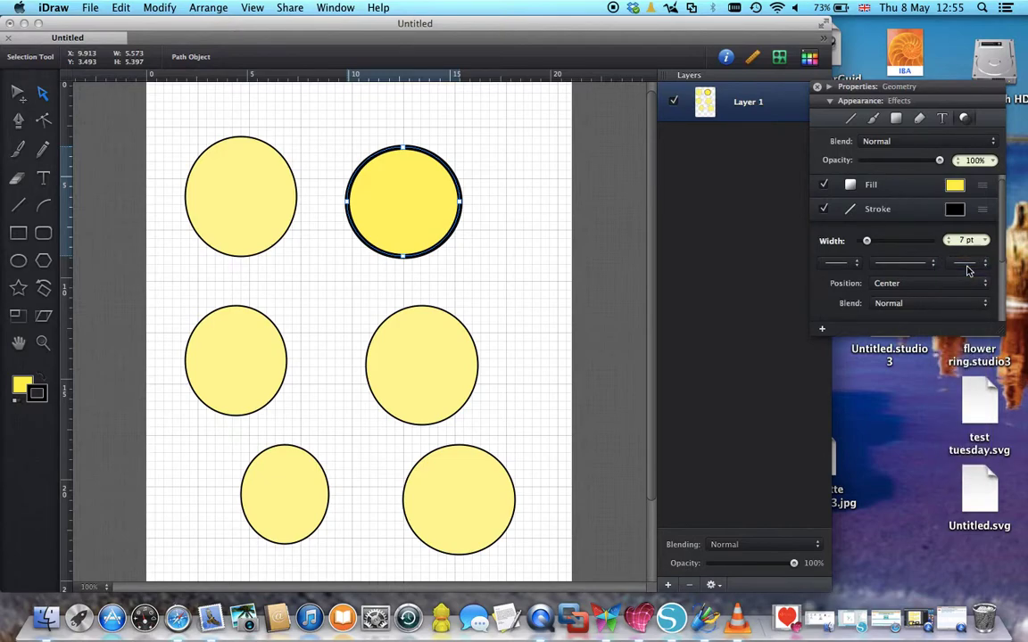
Reduce the stroke width of the selected circle to 2 pt
click(866, 241)
drag(866, 241, 865, 243)
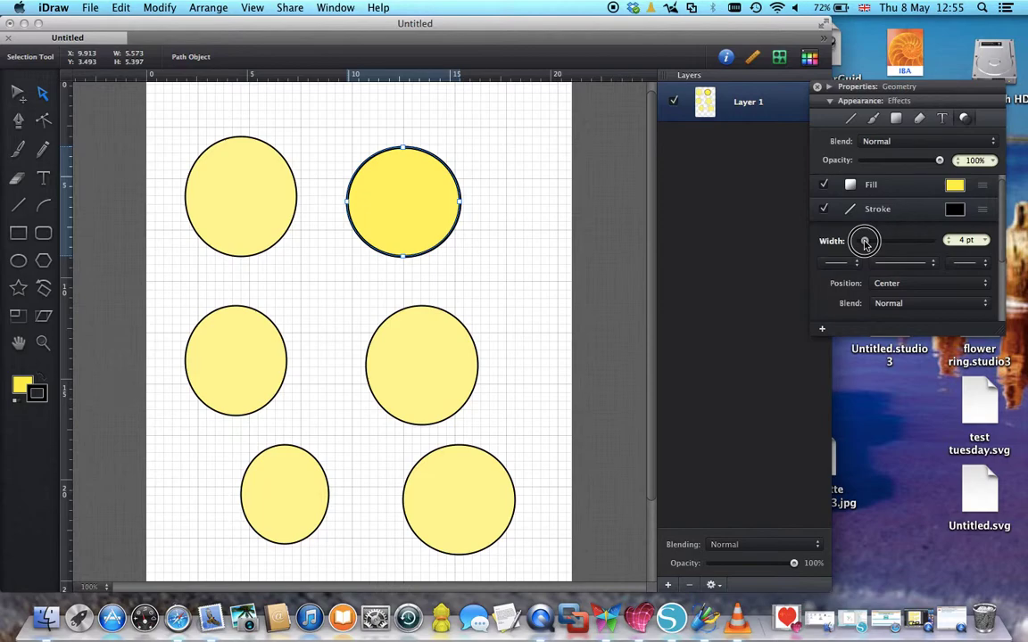
drag(864, 242, 864, 243)
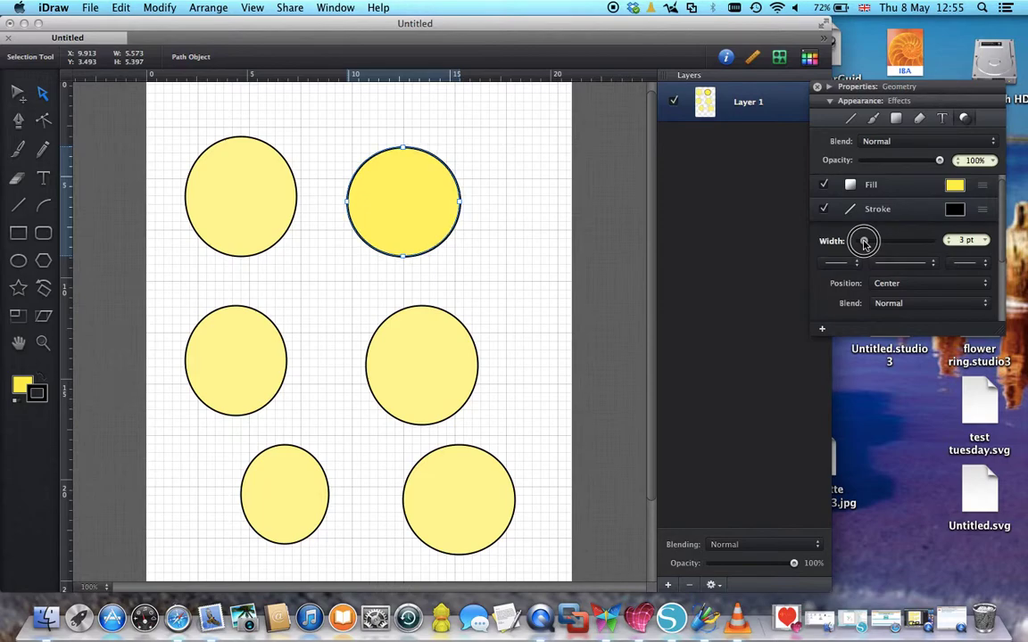
drag(865, 243, 862, 241)
click(984, 238)
click(985, 238)
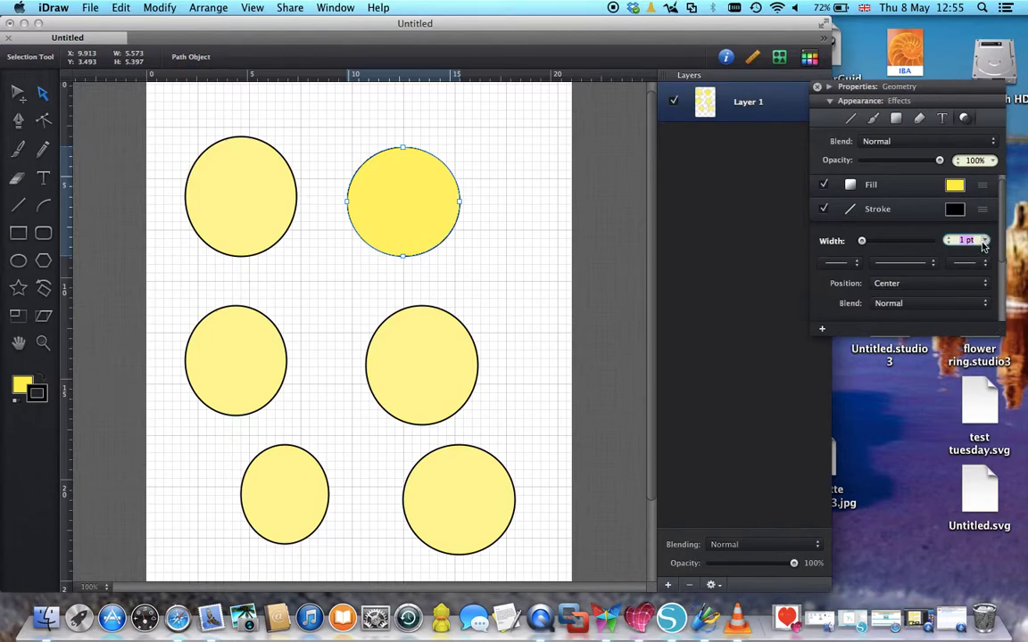
click(985, 238)
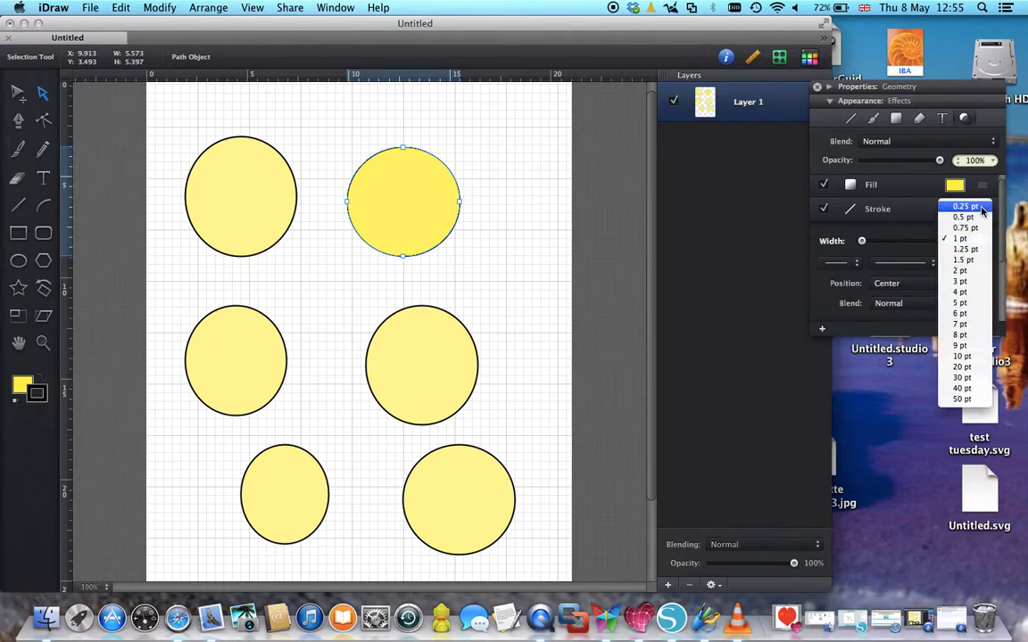
click(971, 270)
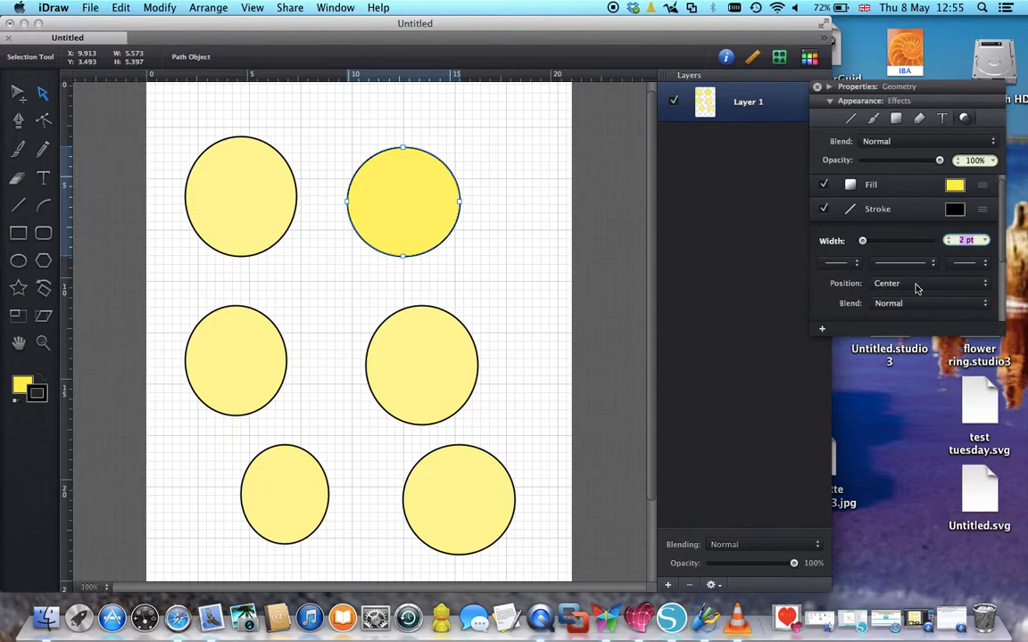
Set the circle's stroke position to Outside, check the stroke's blend options, and toggle the stroke off and back on
click(986, 288)
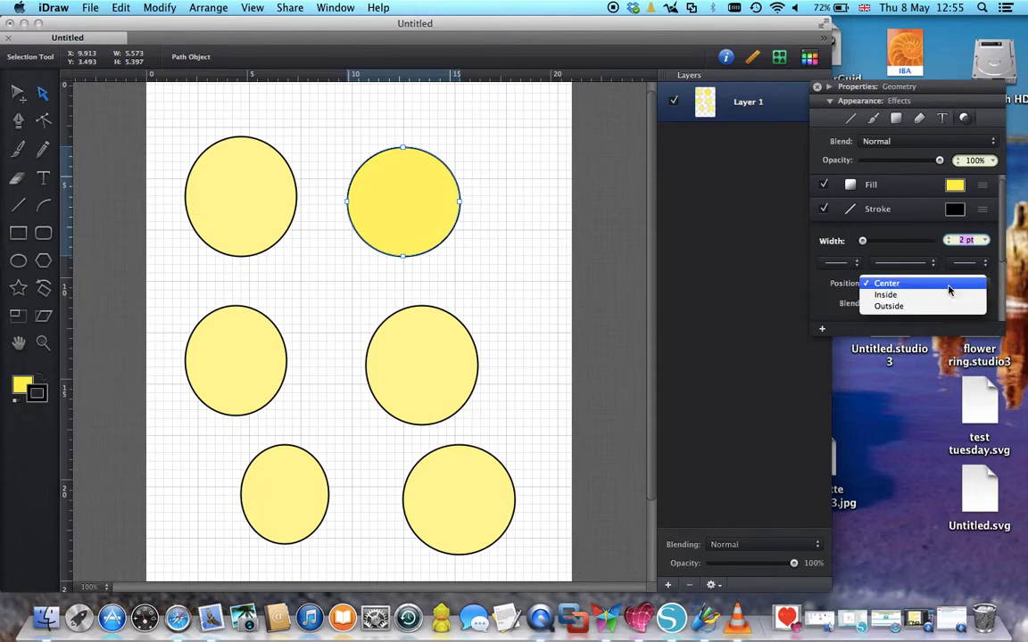
click(903, 306)
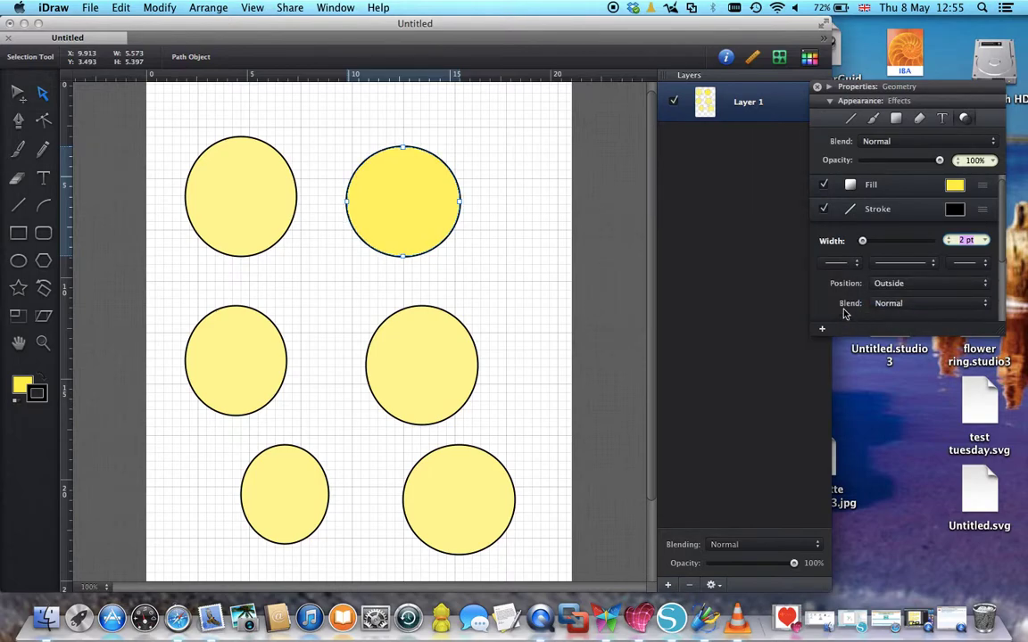
click(985, 306)
click(988, 310)
click(824, 209)
click(825, 209)
Review the brush presets and the available fill types for the circle
click(875, 121)
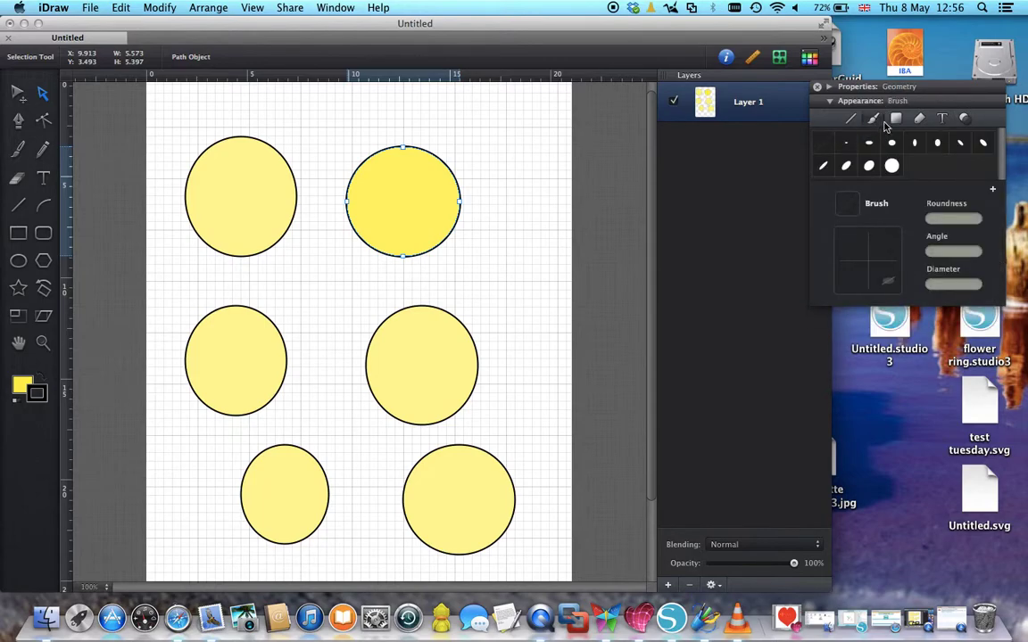
click(897, 121)
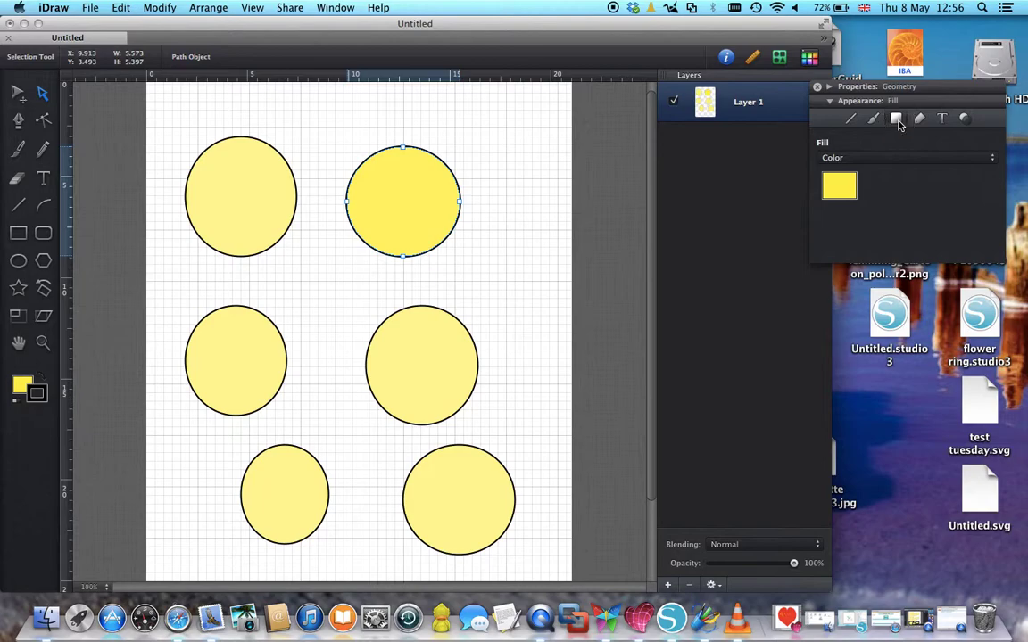
click(992, 158)
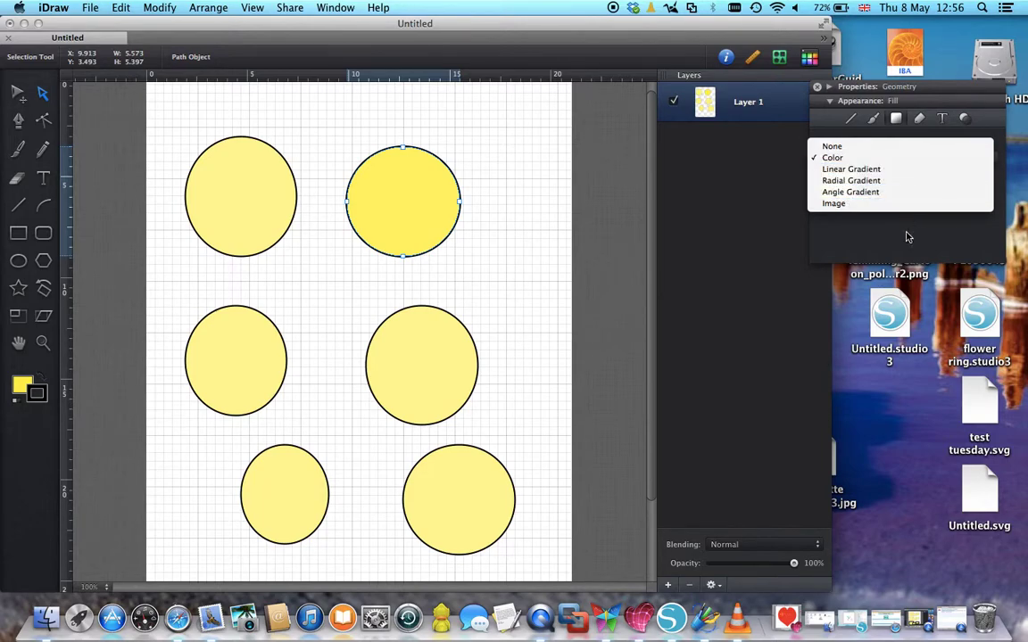
click(763, 255)
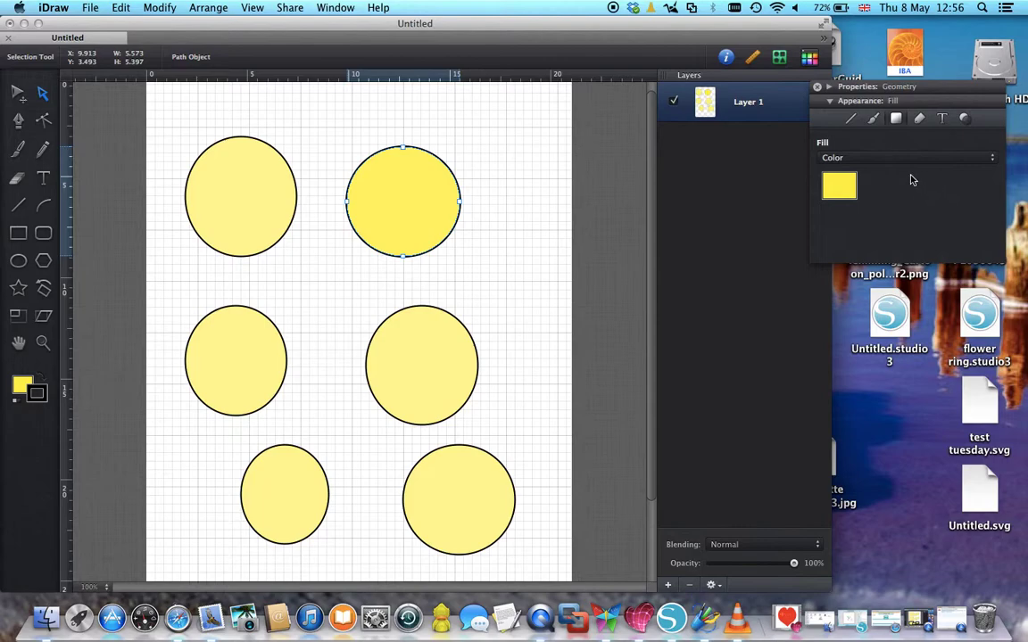
Add a text label reading "help!" to the circle
click(920, 120)
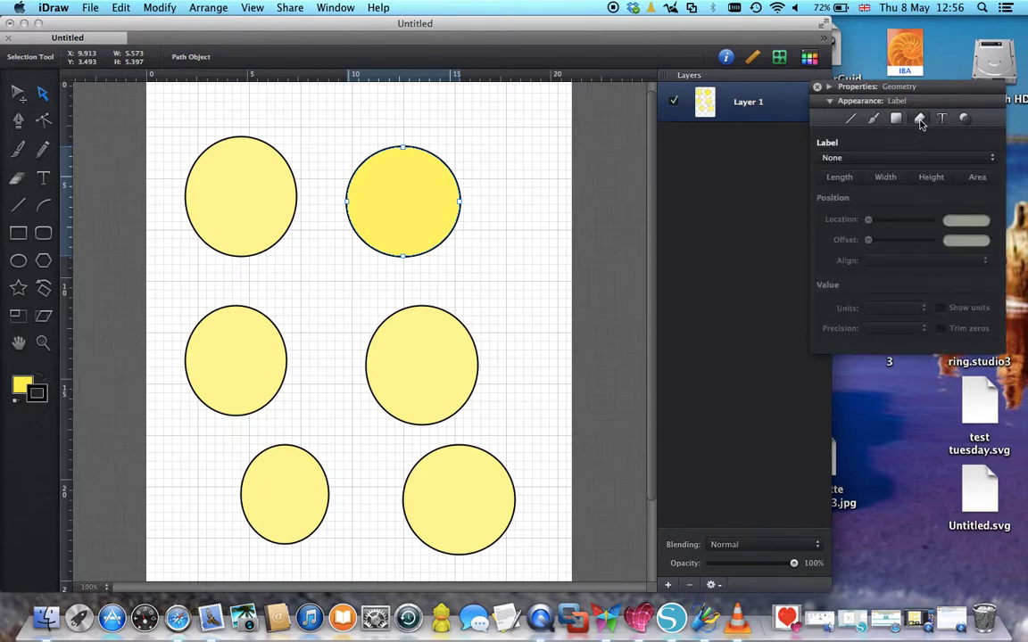
click(992, 159)
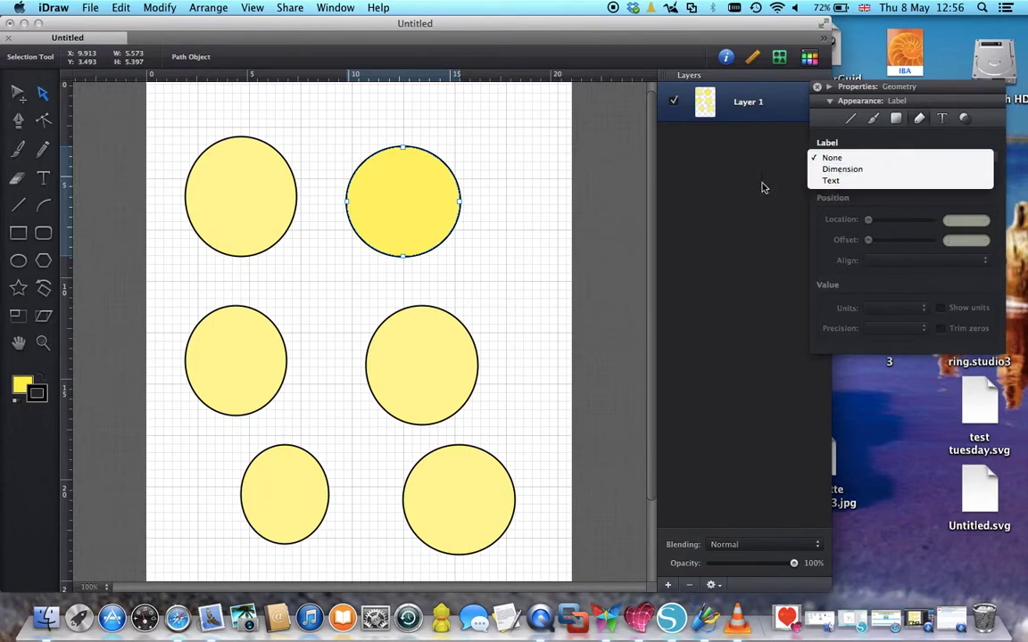
click(831, 180)
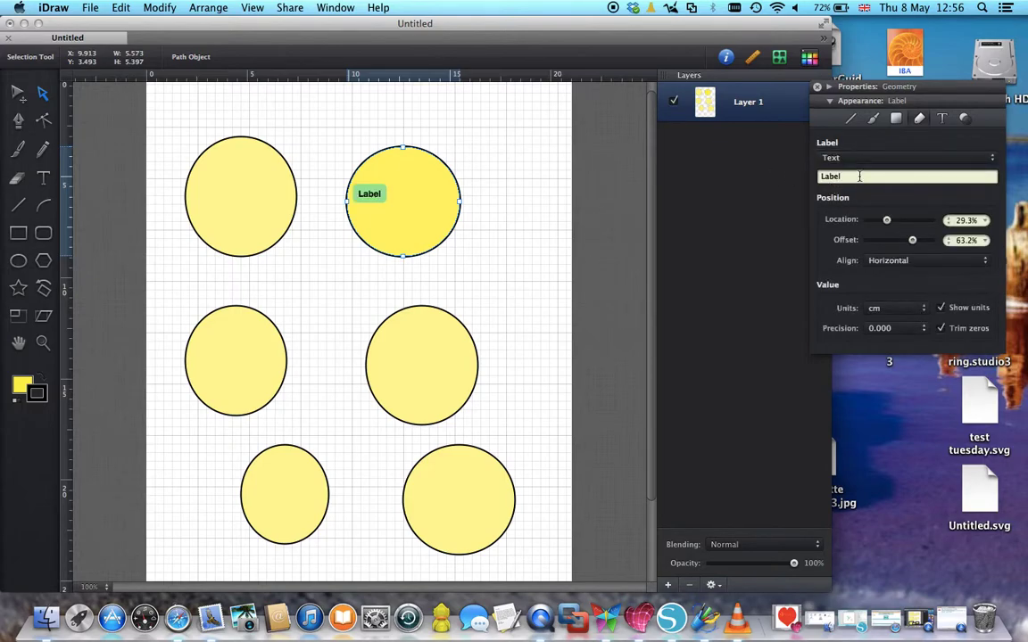
drag(859, 175, 820, 179)
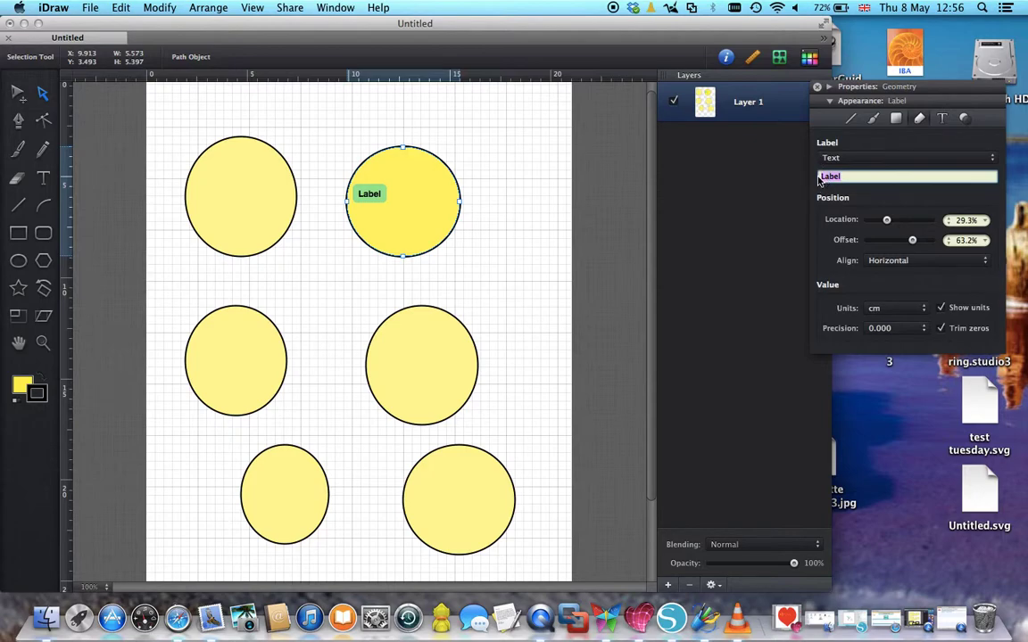
text(help!)
key(Return)
Set the label's location along the circle's outline to 73.1% and review its alignment and text formatting options
click(888, 220)
drag(888, 220, 914, 219)
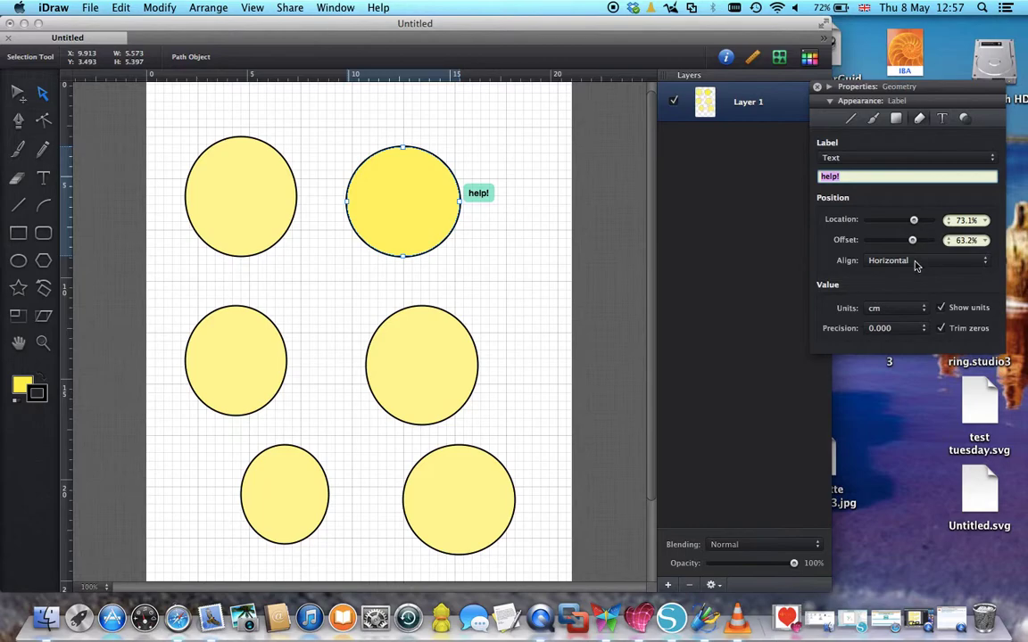
click(909, 260)
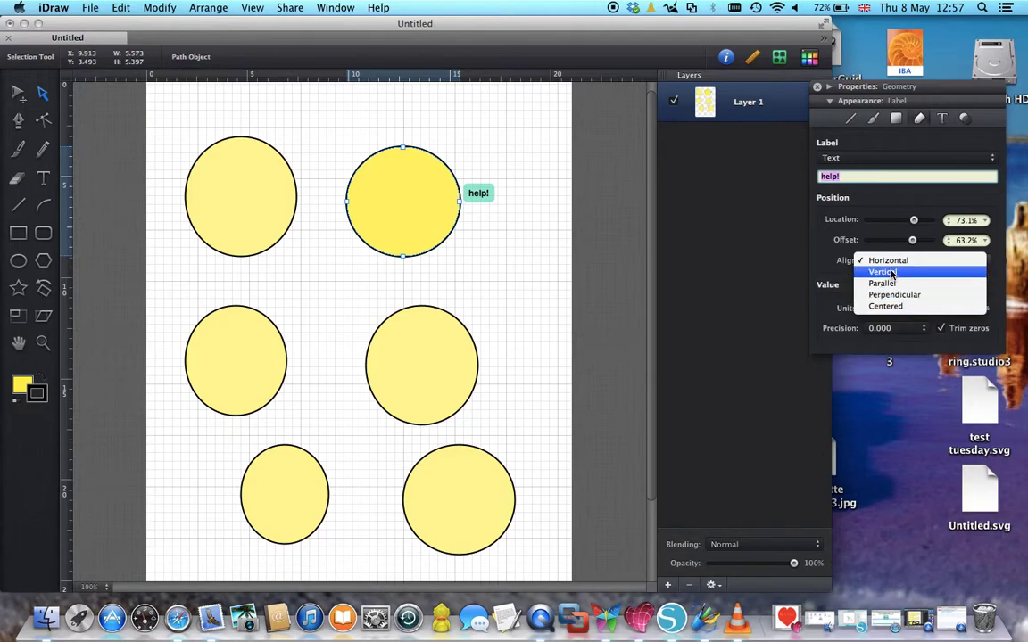
click(705, 234)
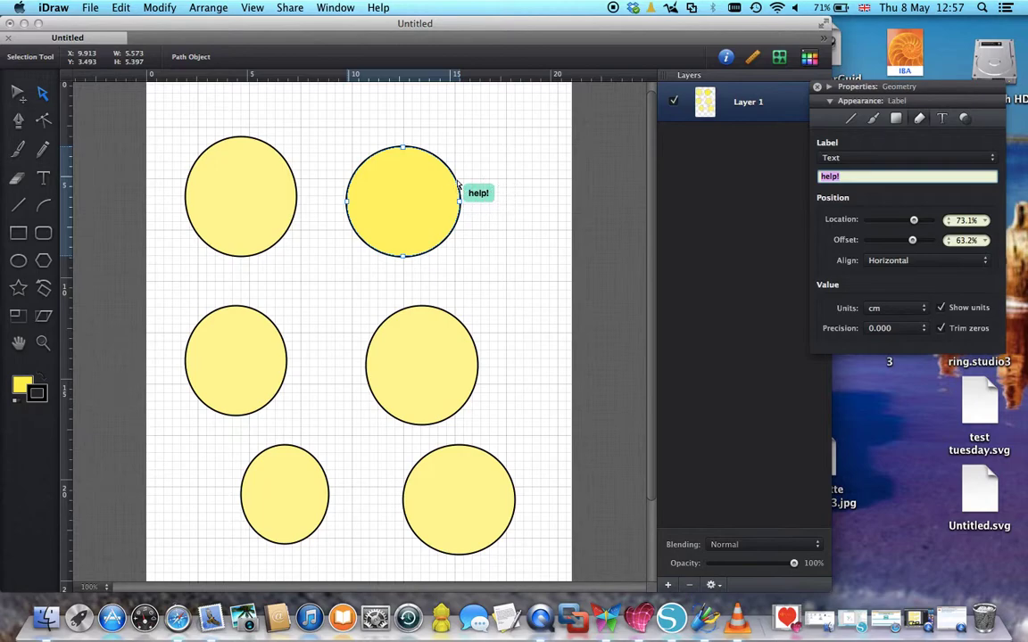
click(944, 120)
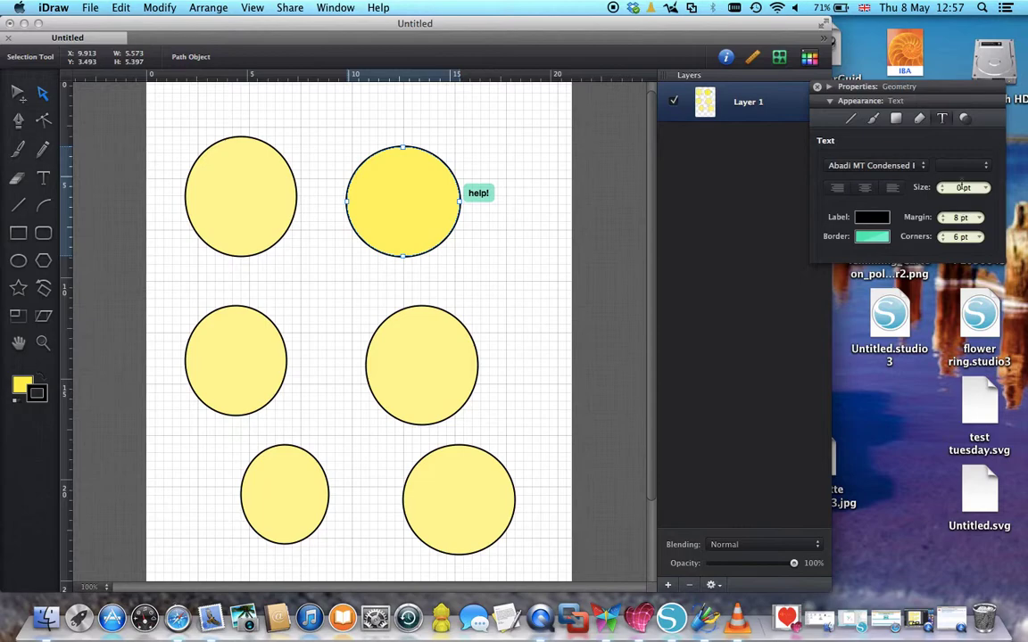
Change the circle's fill to the red radial gradient preset
click(965, 120)
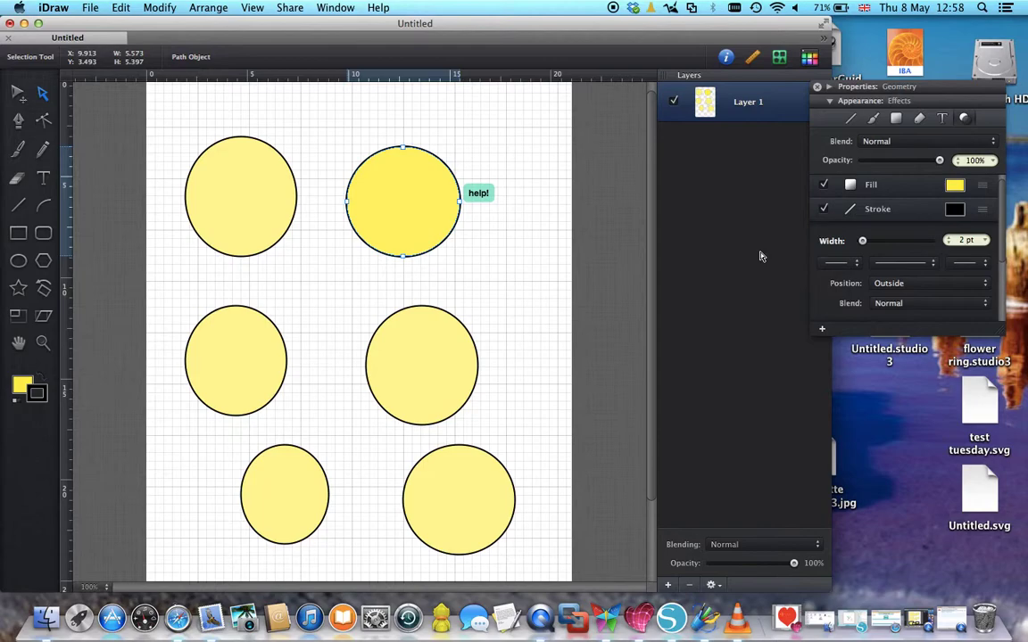
click(955, 187)
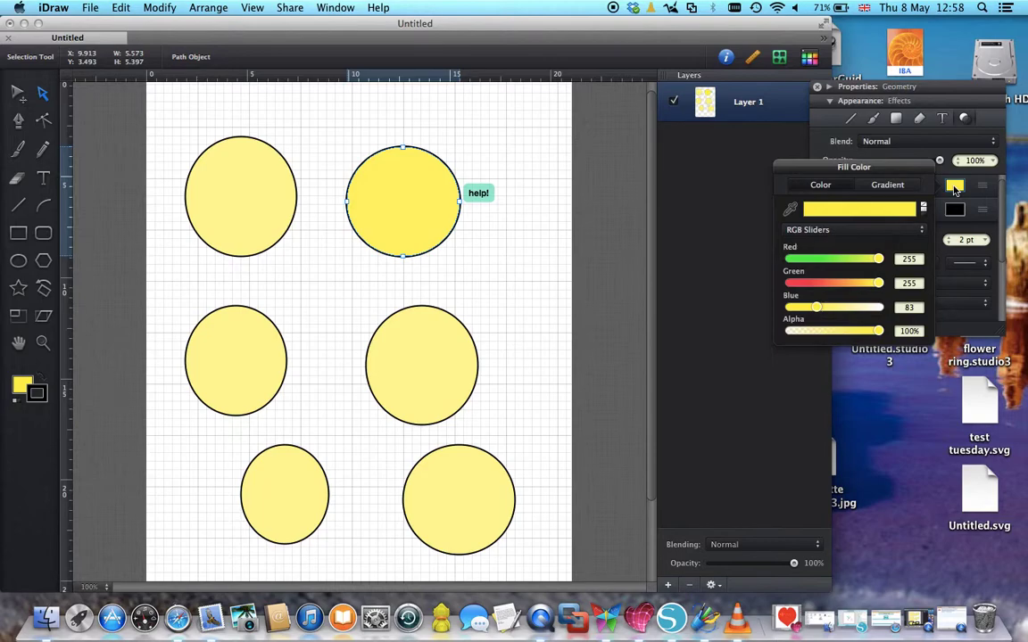
click(894, 186)
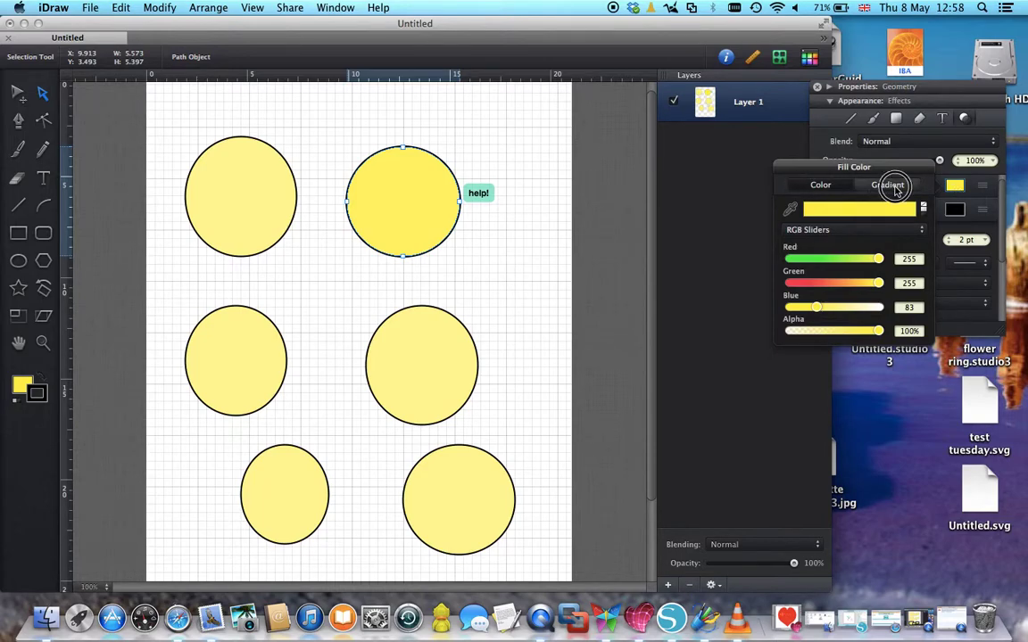
click(891, 207)
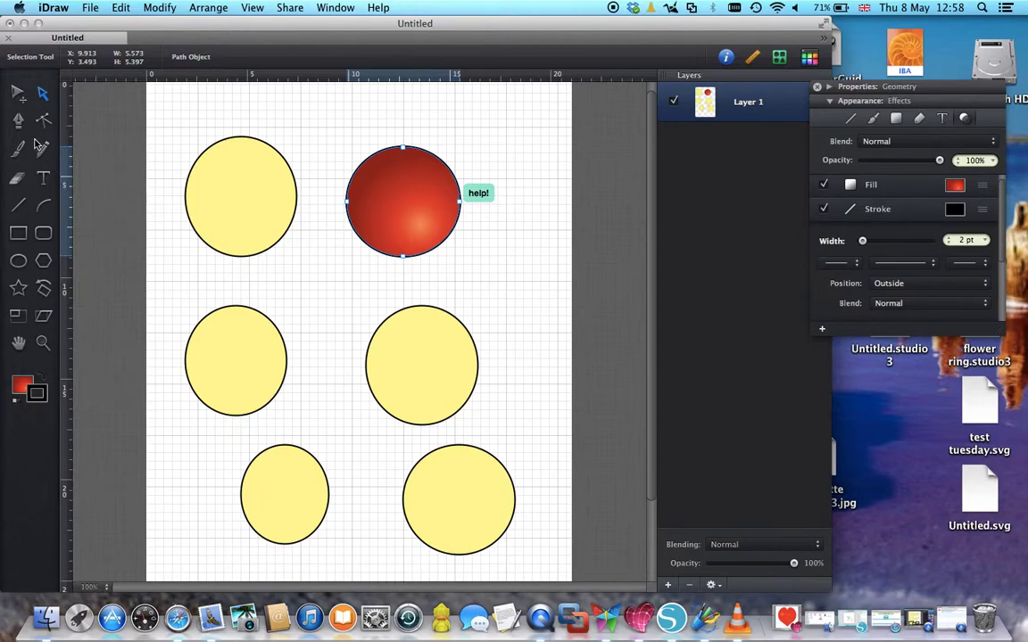
Use the Gradient tool to move the gradient's bright centre to the lower left edge of the circle
click(17, 96)
key(g)
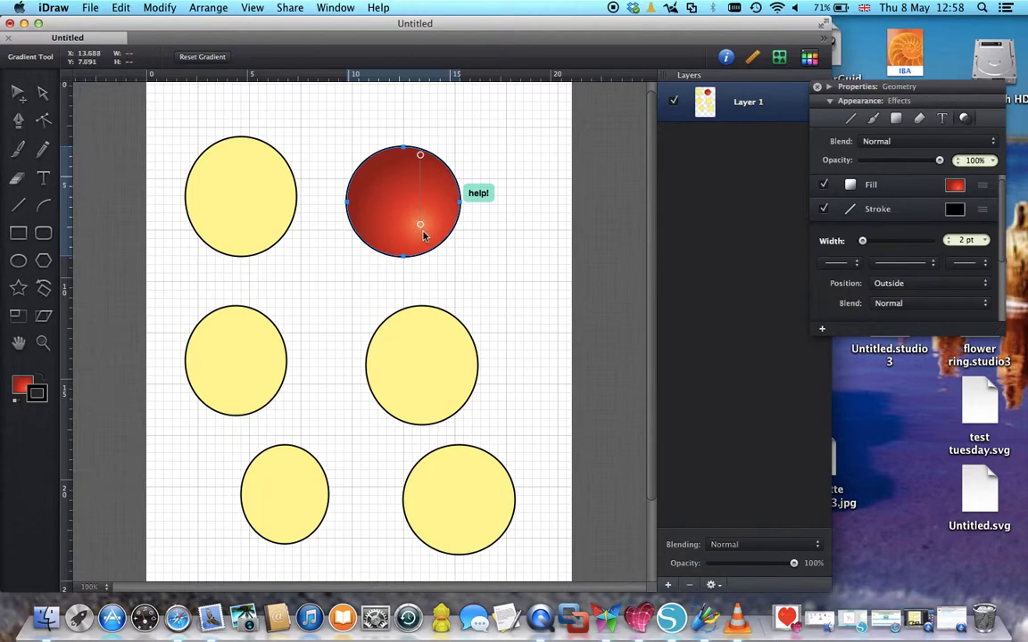
mouse_move(423, 228)
mouse_down()
mouse_move(367, 213)
mouse_move(395, 165)
mouse_move(443, 209)
mouse_move(362, 201)
mouse_move(362, 222)
mouse_up()
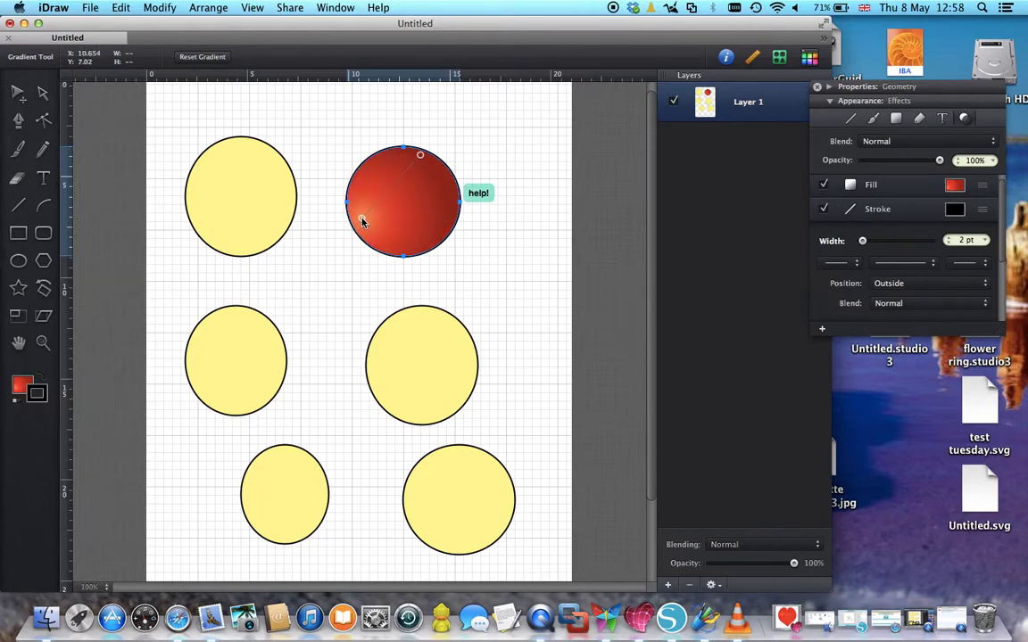
Expand the fill settings, move the middle gradient stop to 40%, and shift the orange start stop inward toward it
click(982, 186)
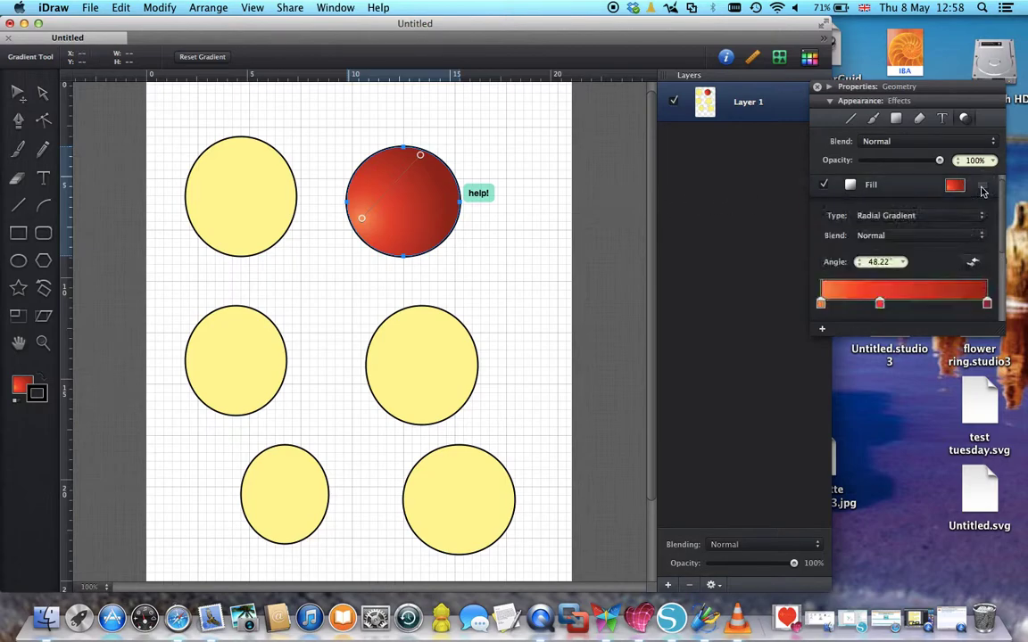
mouse_move(880, 302)
mouse_down()
mouse_move(956, 302)
mouse_move(886, 301)
mouse_up()
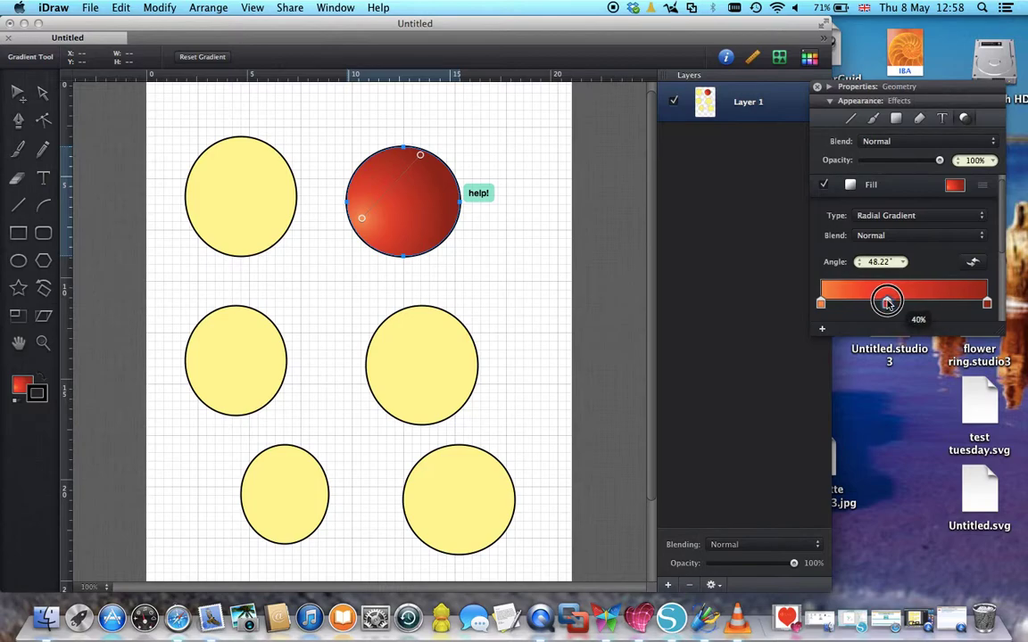
drag(823, 302, 853, 303)
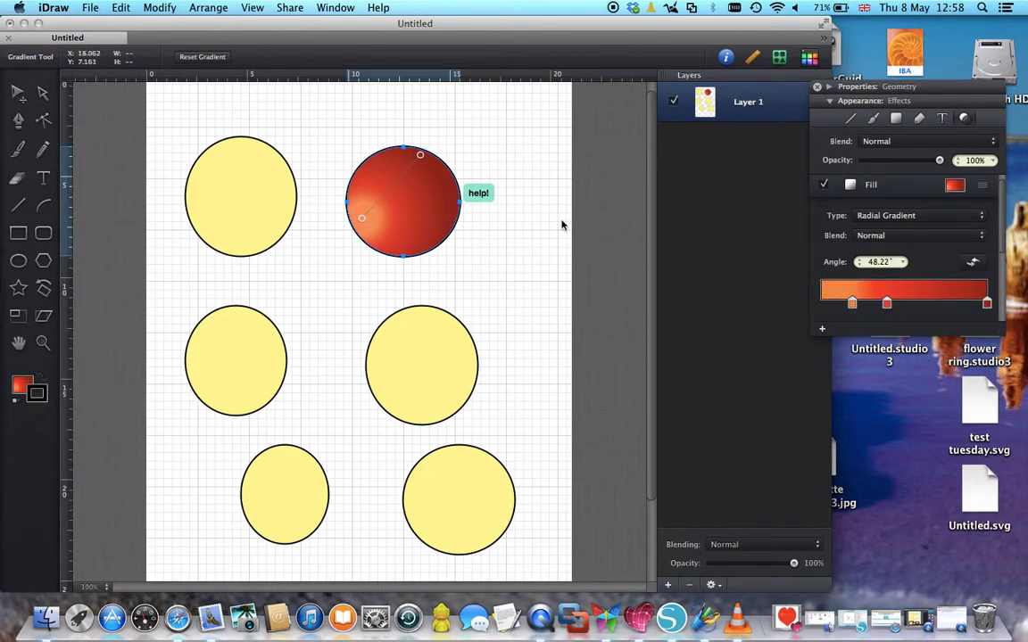
Recolour the orange gradient stop green by setting its red value to 37
double_click(852, 306)
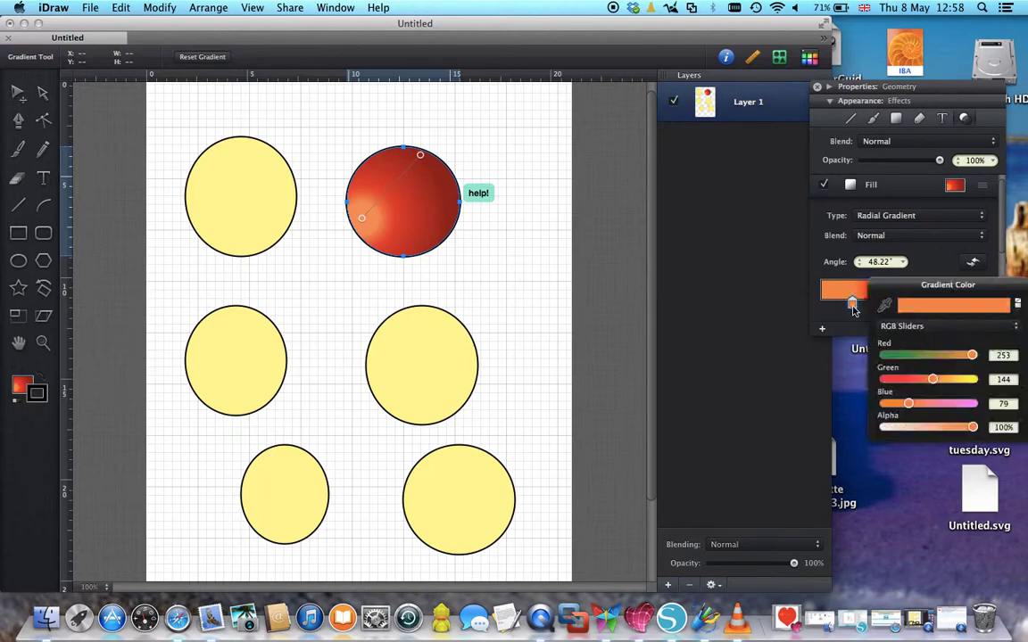
click(893, 355)
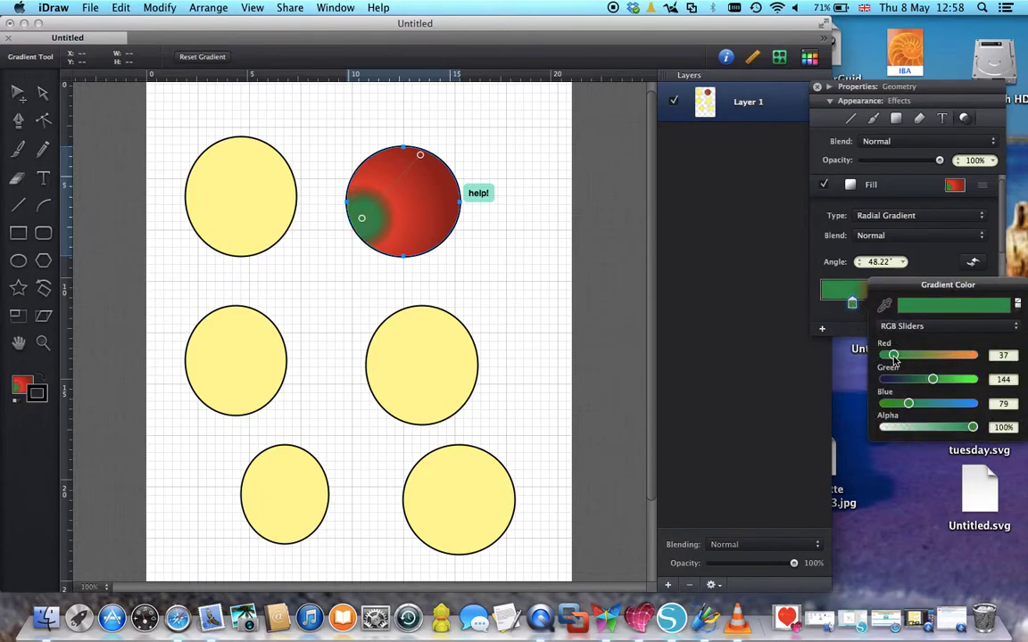
click(734, 325)
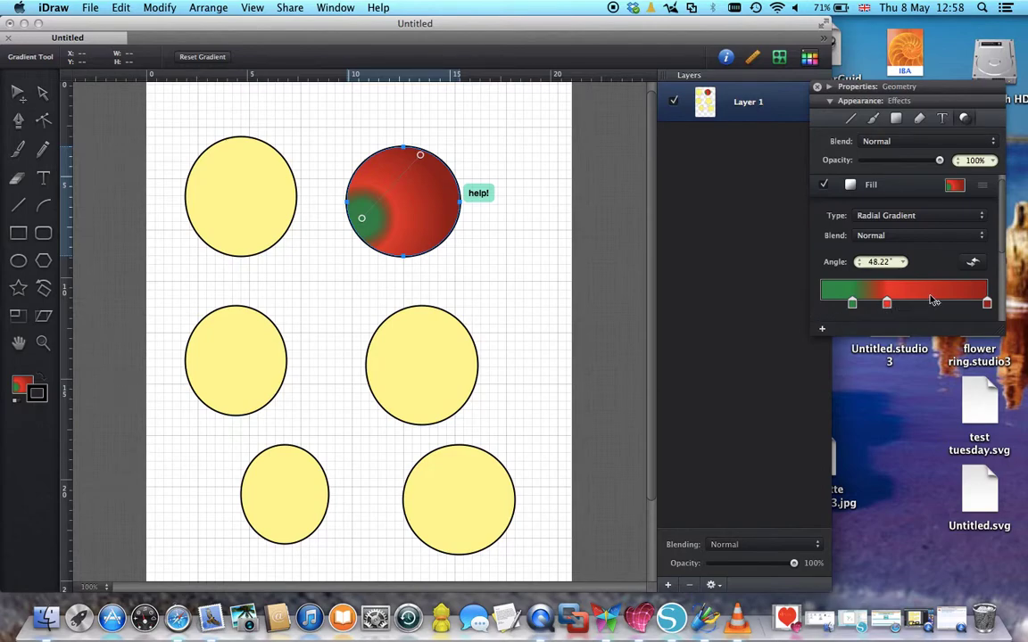
Add an extra colour stop near the start of the gradient and remove it again
click(827, 292)
click(828, 305)
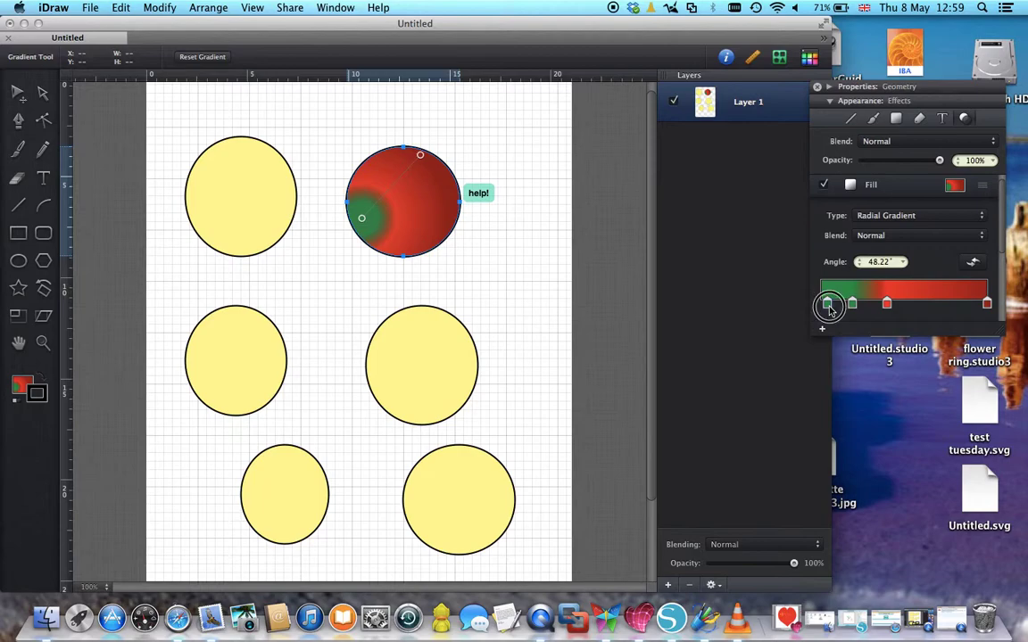
drag(828, 305, 833, 332)
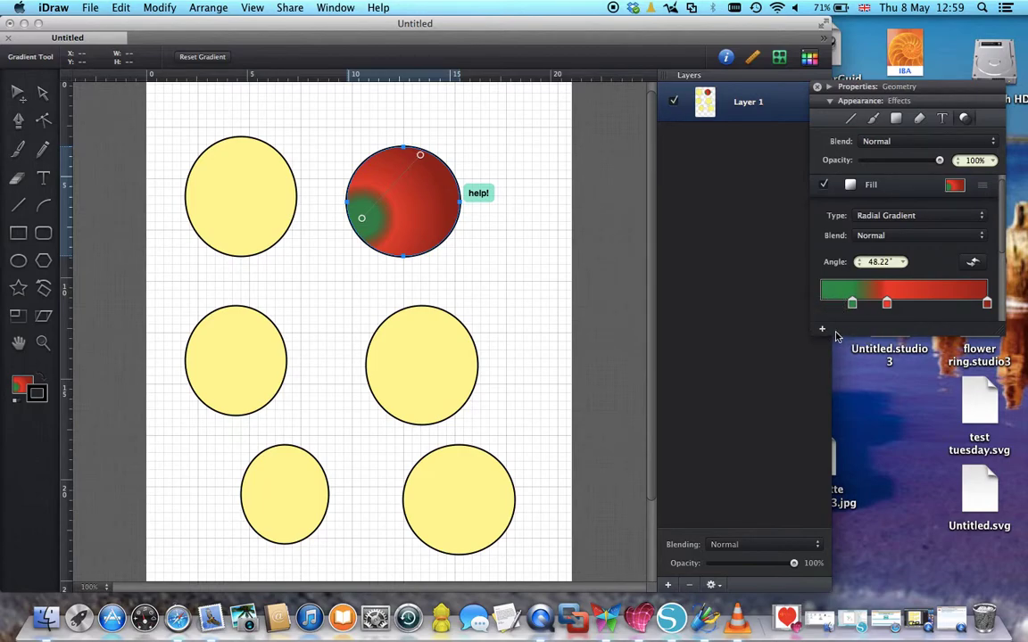
Remove the middle red stop from the gradient and collapse the fill settings
drag(887, 304, 897, 328)
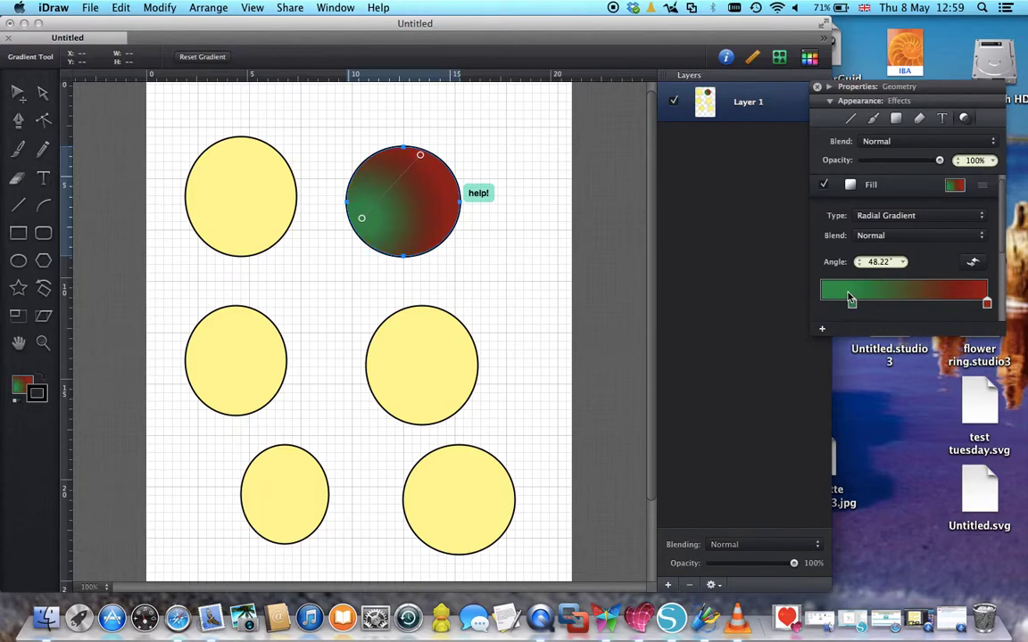
click(982, 186)
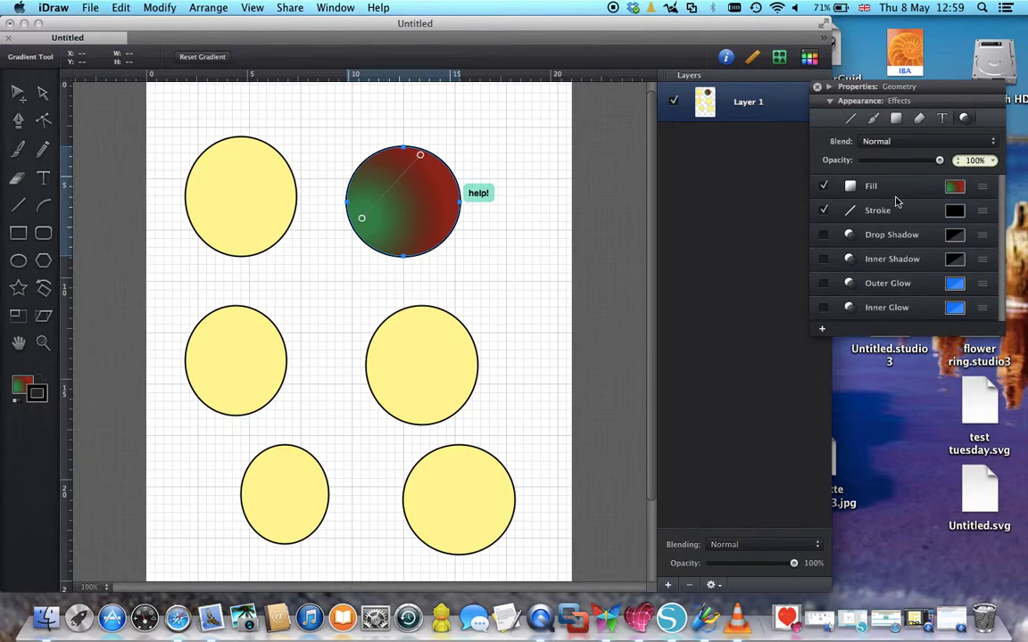
Preview the circle's drop shadow, expand its settings, review the shadow and object blend modes, and switch the shadow off again
click(821, 237)
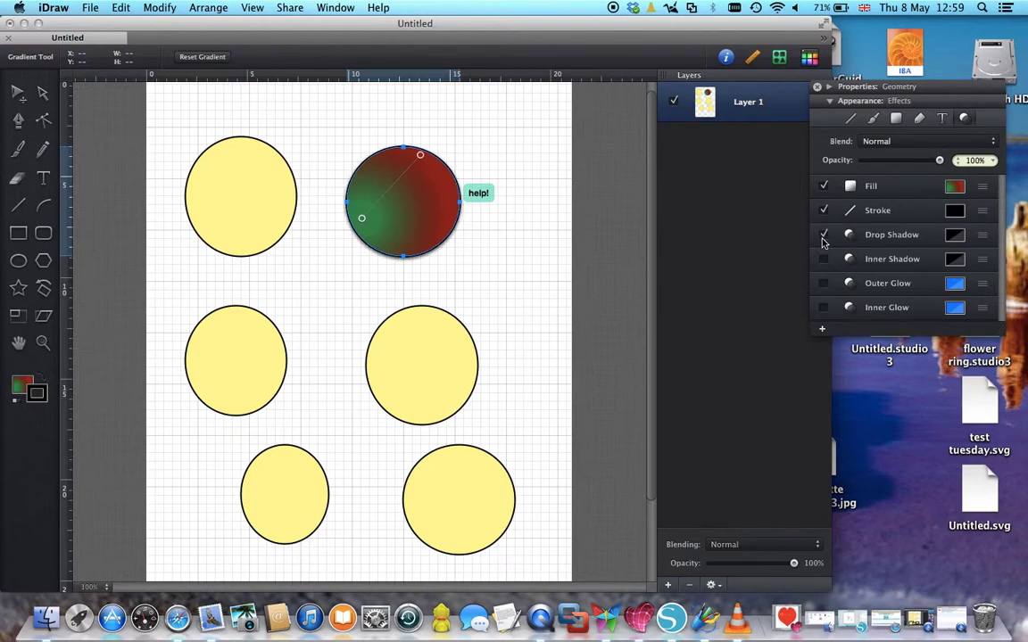
click(982, 236)
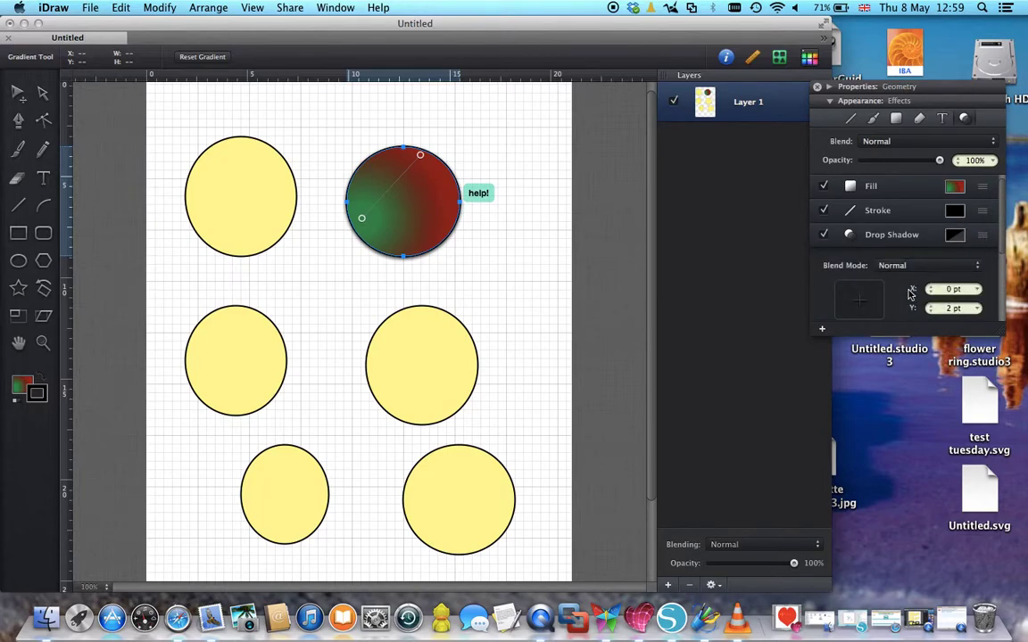
click(976, 266)
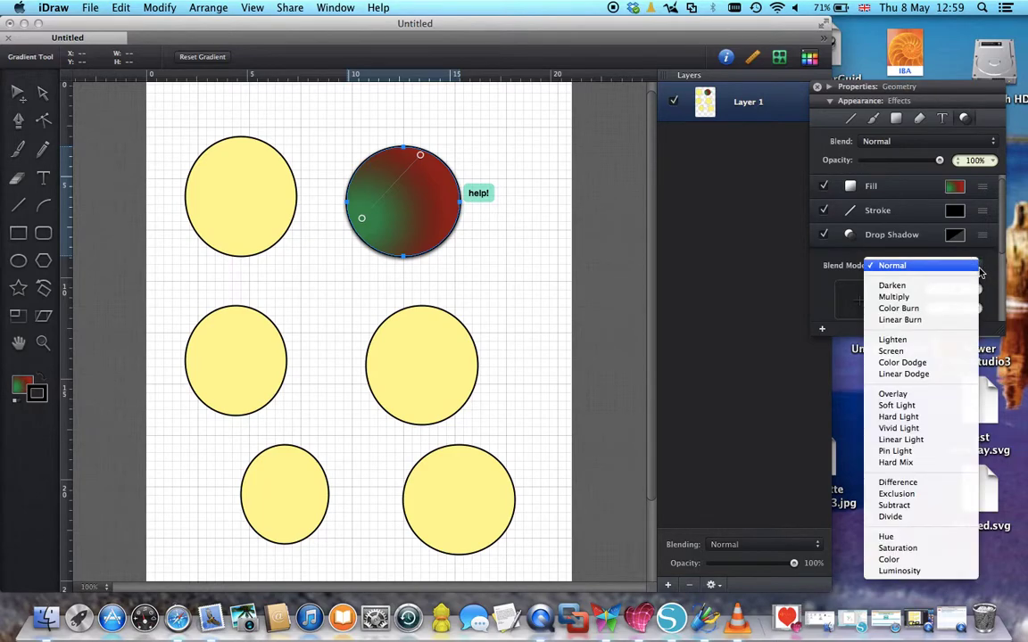
click(978, 266)
scroll(978, 264, down, 3)
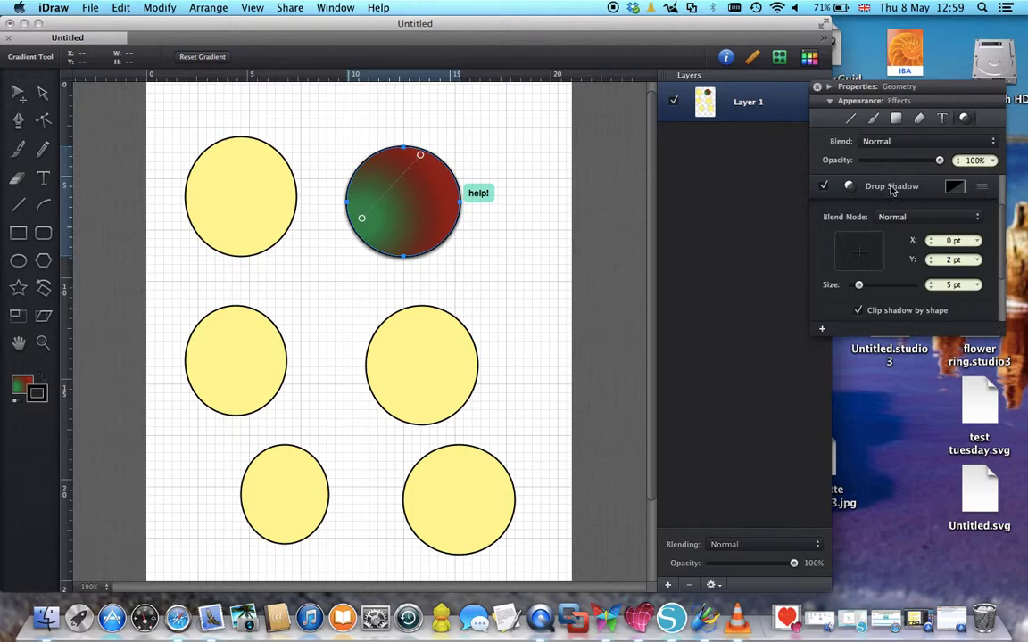
click(822, 186)
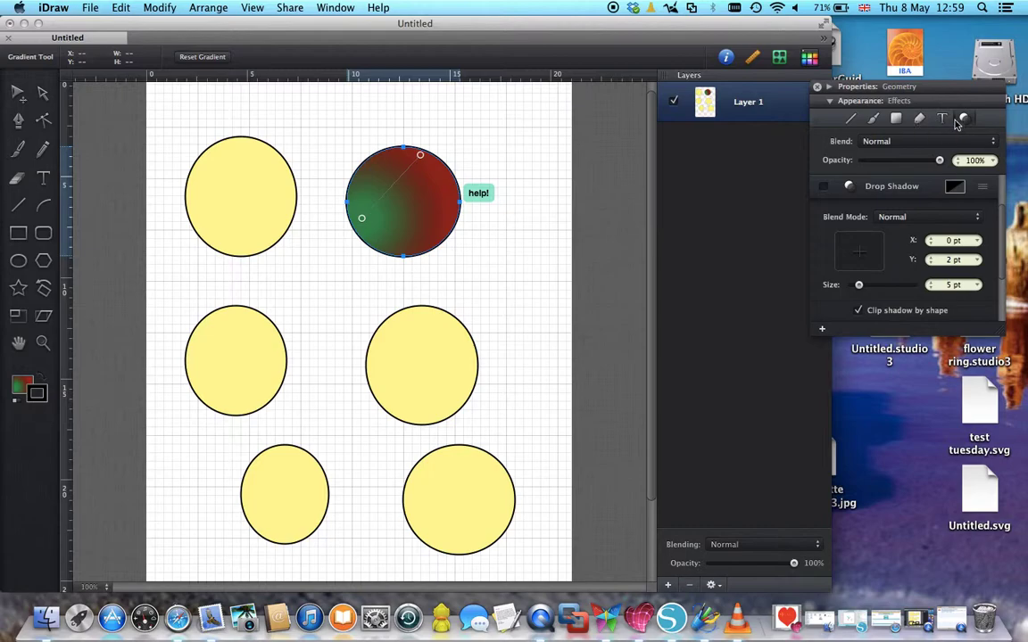
click(996, 145)
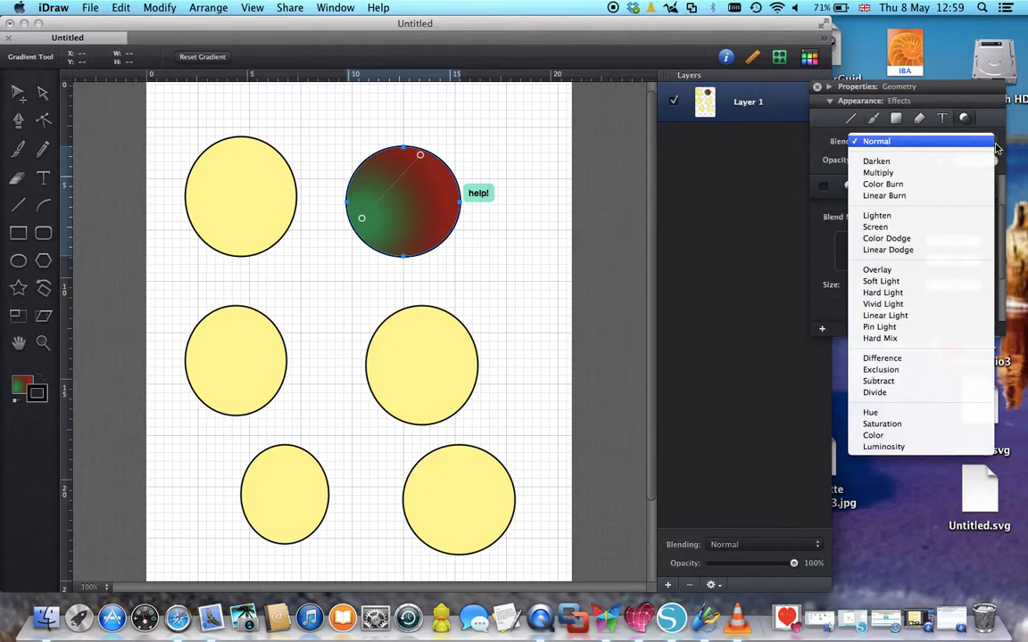
click(981, 142)
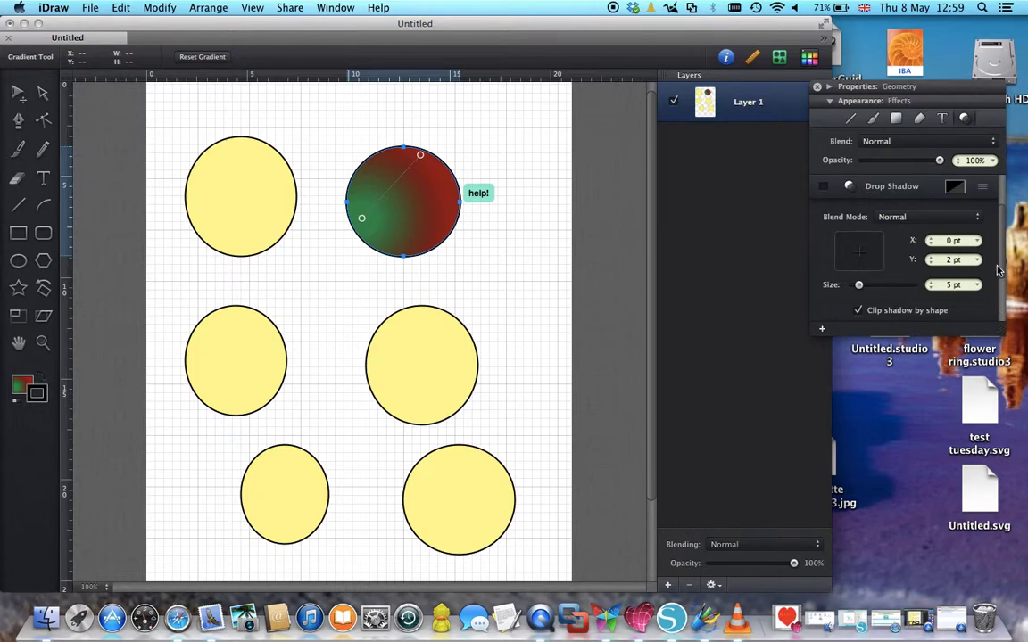
Turn on the circle's drop shadow with a size of 0 pt, and try the outer glow before switching it off
scroll(999, 326, down, 3)
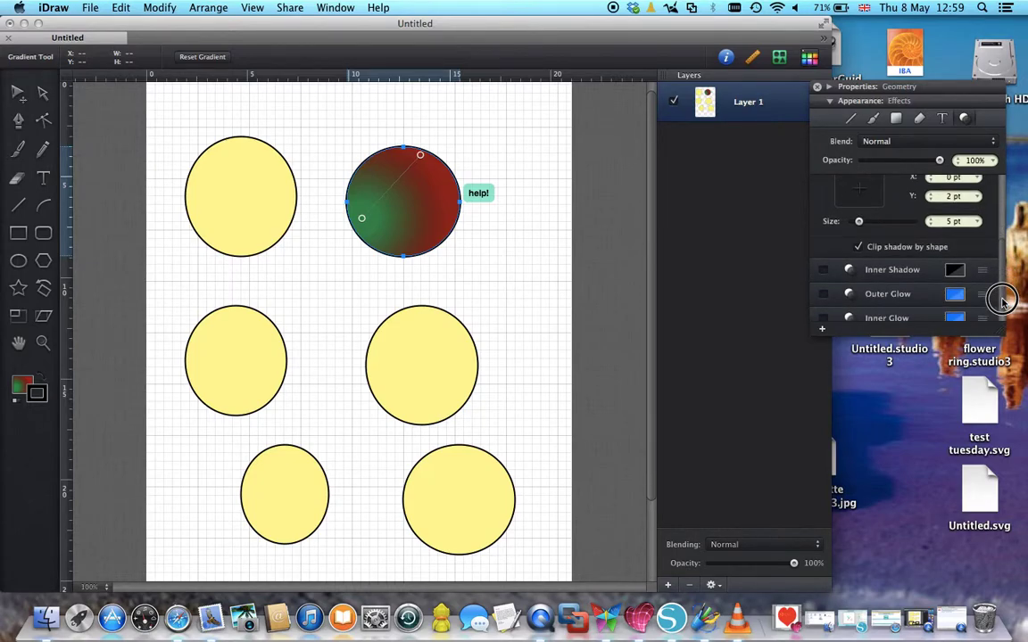
click(823, 286)
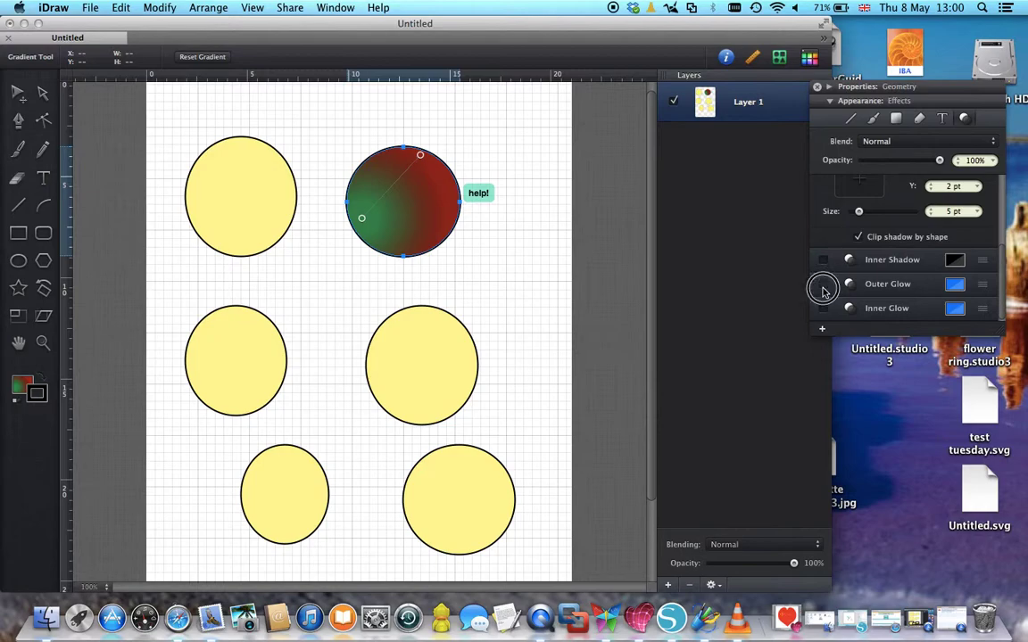
mouse_move(859, 285)
mouse_down()
mouse_move(924, 285)
mouse_move(850, 295)
mouse_up()
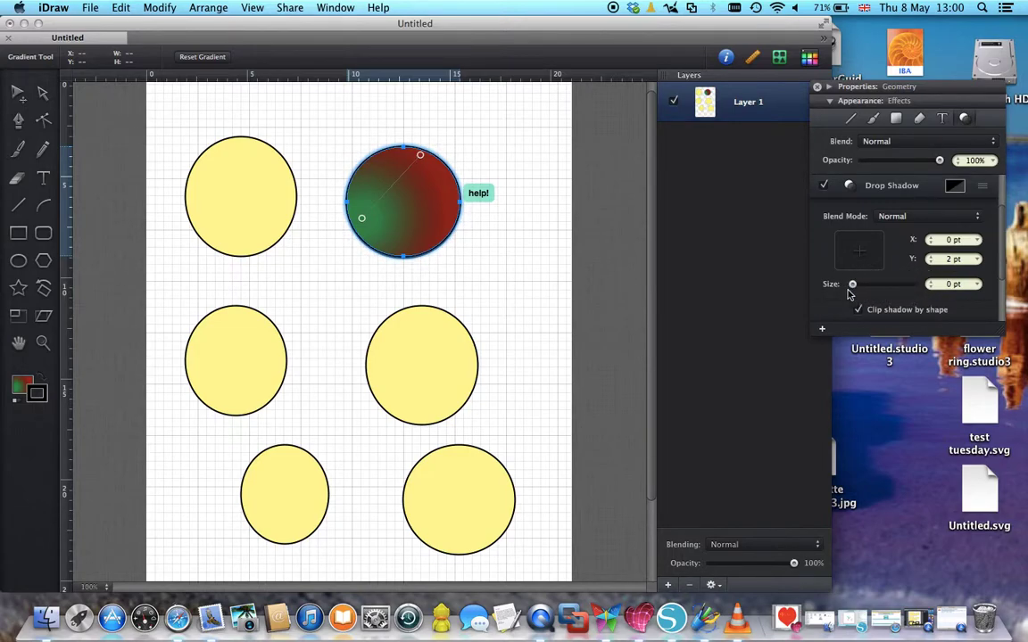
scroll(906, 257, down, 3)
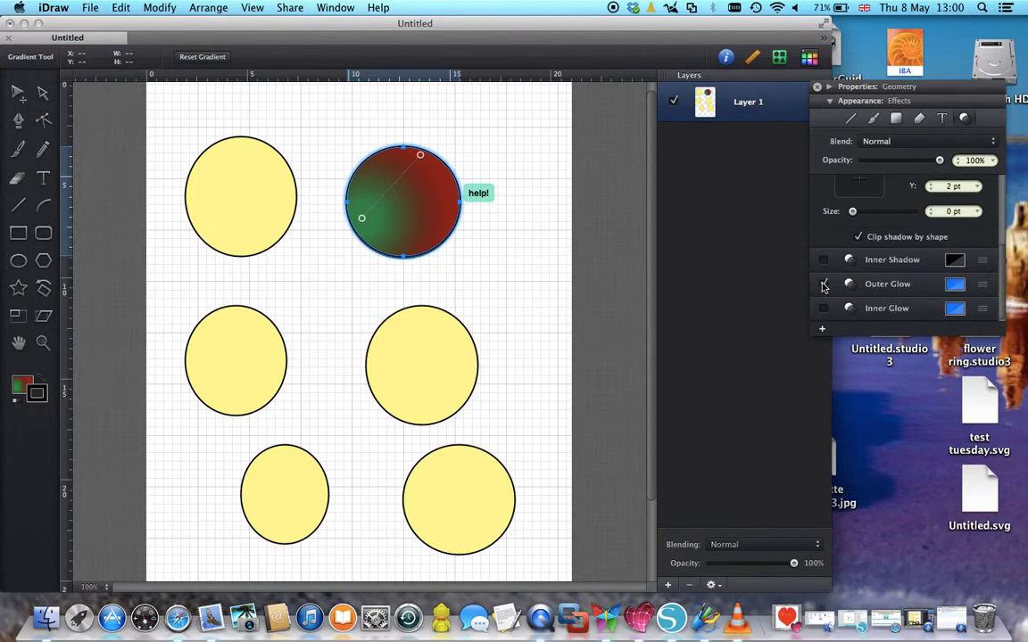
scroll(825, 285, up, 3)
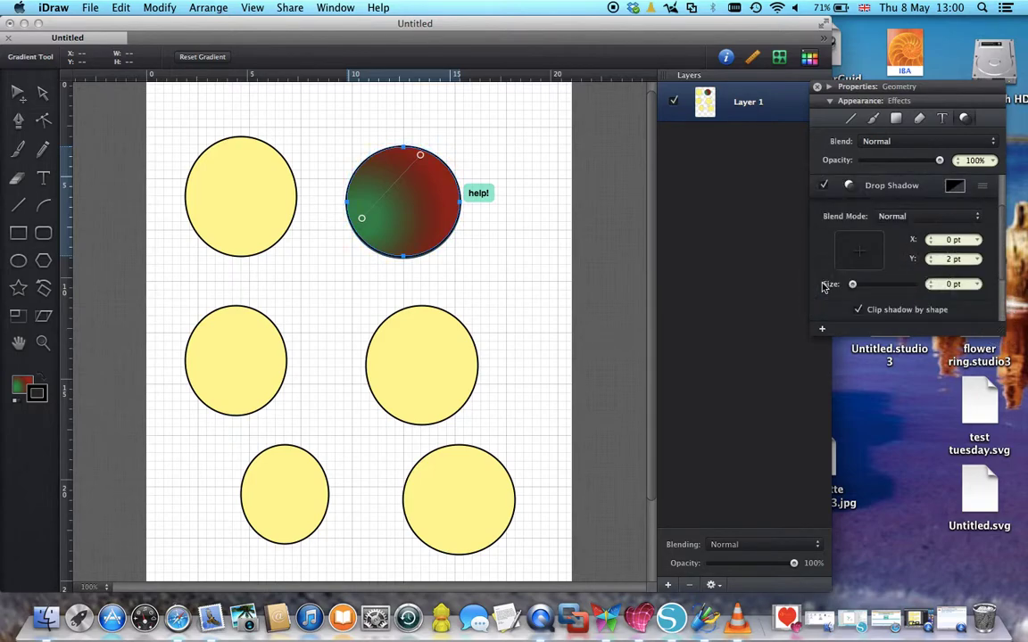
Stop clipping the drop shadow by the circle's shape and set the shadow size to 2 pt
click(858, 310)
scroll(896, 259, down, 3)
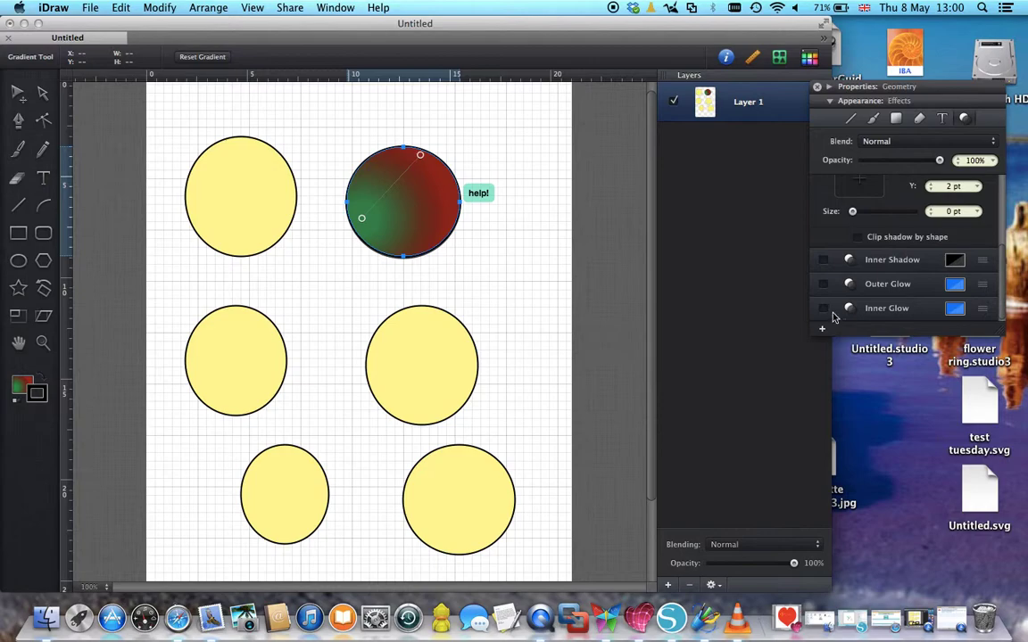
scroll(826, 314, up, 3)
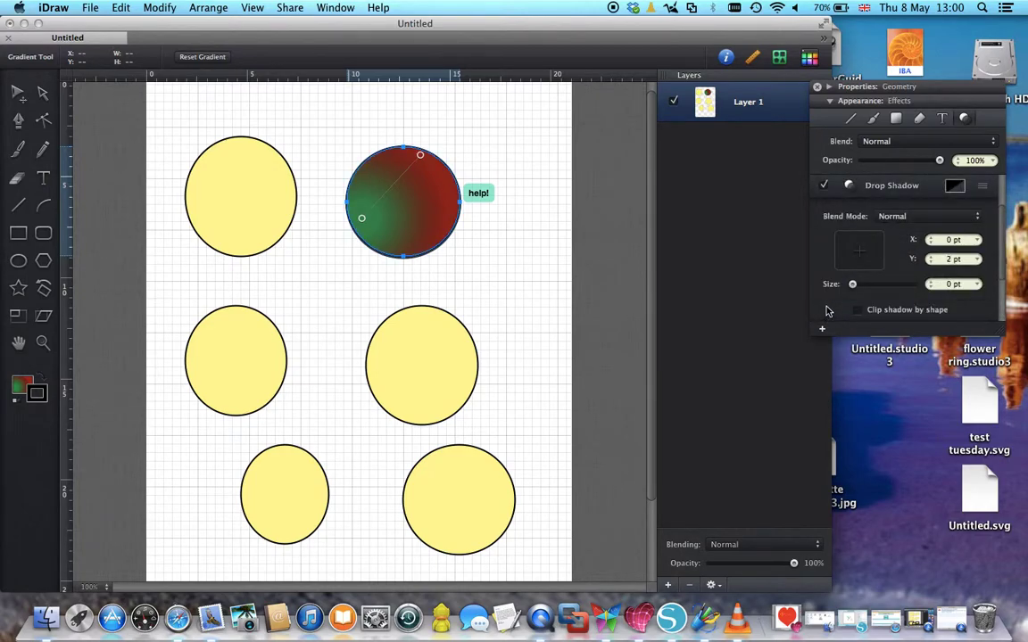
click(853, 284)
mouse_move(853, 285)
mouse_down()
mouse_move(899, 285)
mouse_move(856, 289)
mouse_up()
Swap the circle's drop shadow for an inner glow and set the glow colour's red value to 220
scroll(1001, 292, down, 2)
scroll(1001, 293, down, 3)
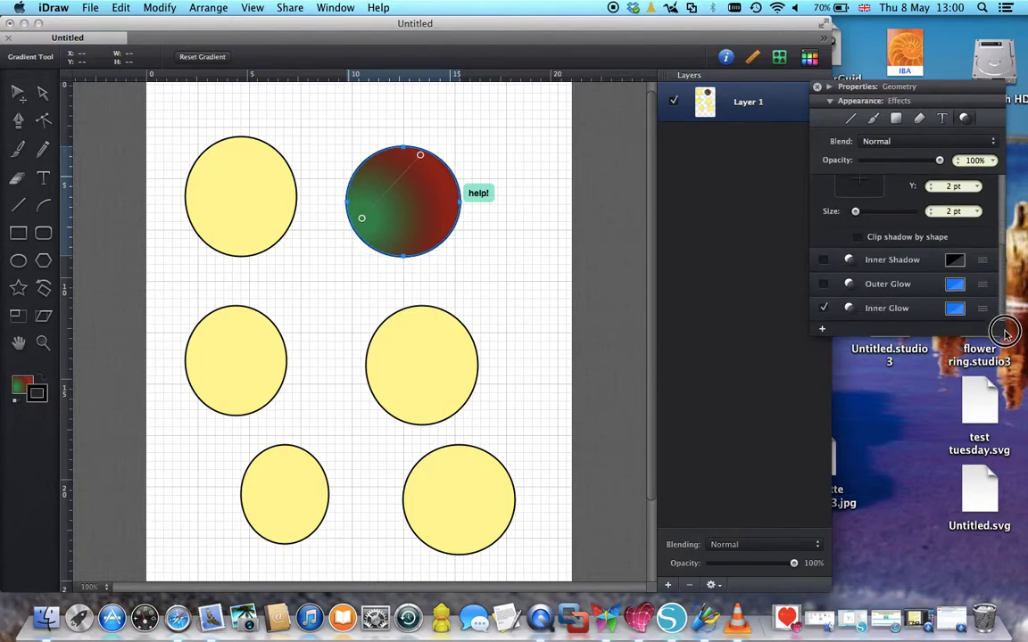
click(952, 309)
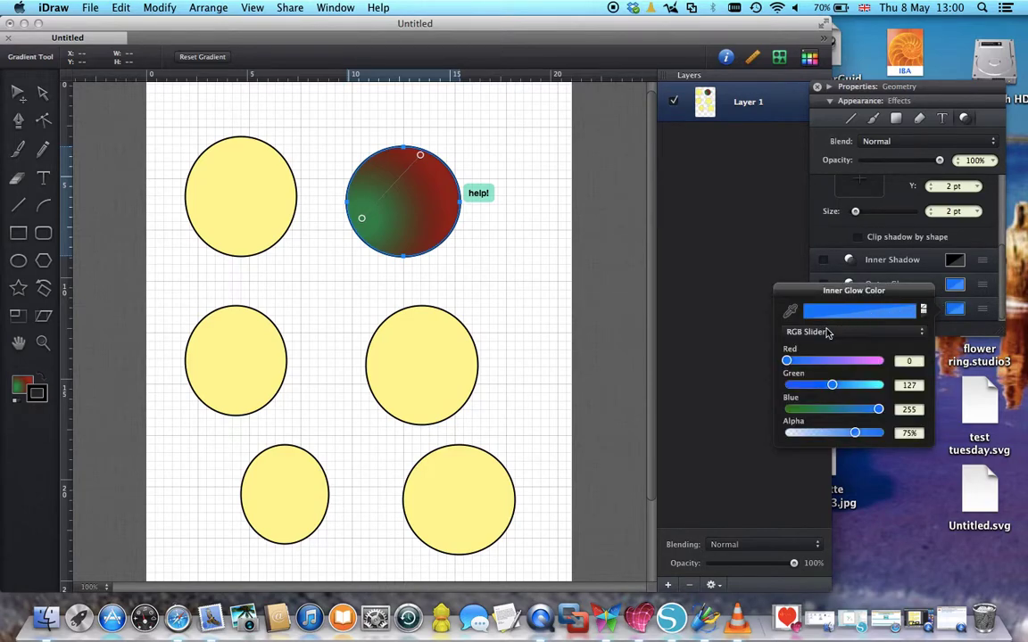
drag(786, 360, 868, 360)
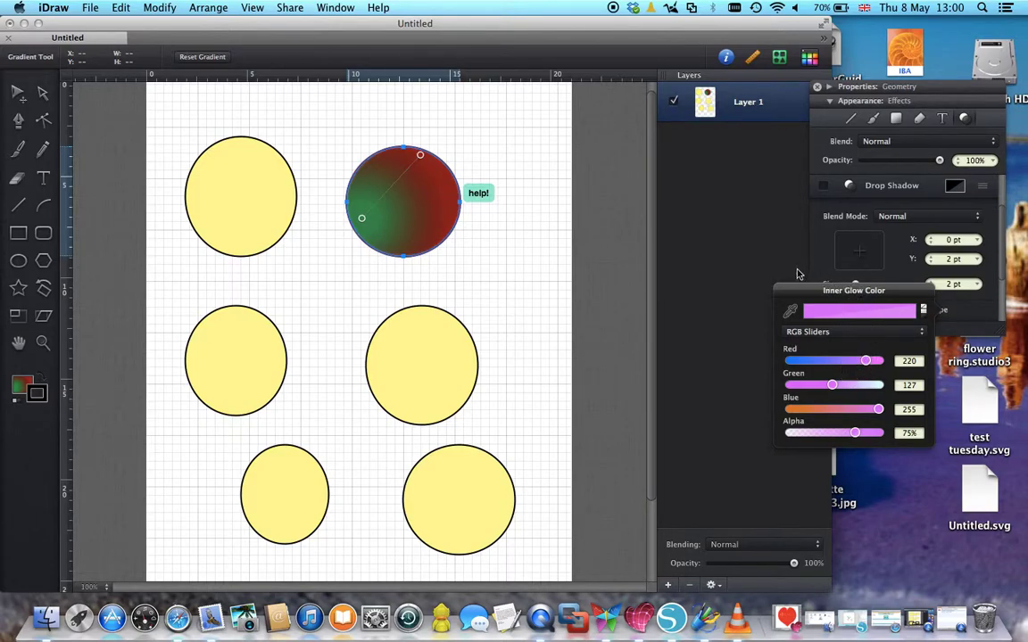
click(732, 284)
Switch the drop shadow back on with a size of 18 pt and turn off the circle's inner glow
mouse_move(856, 285)
mouse_down()
mouse_move(907, 287)
mouse_move(875, 288)
mouse_up()
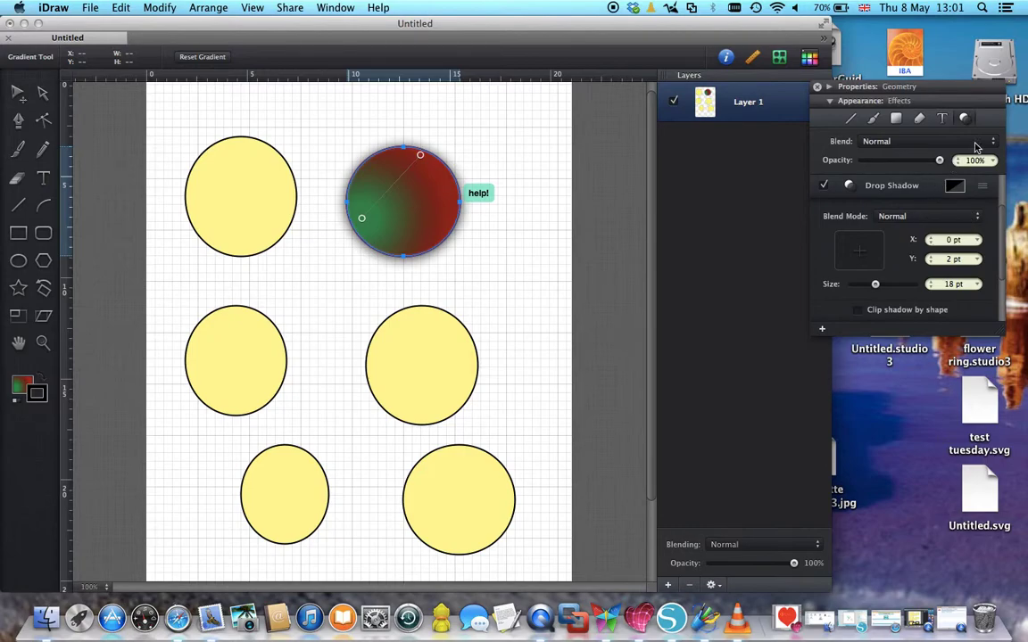
scroll(1007, 277, down, 3)
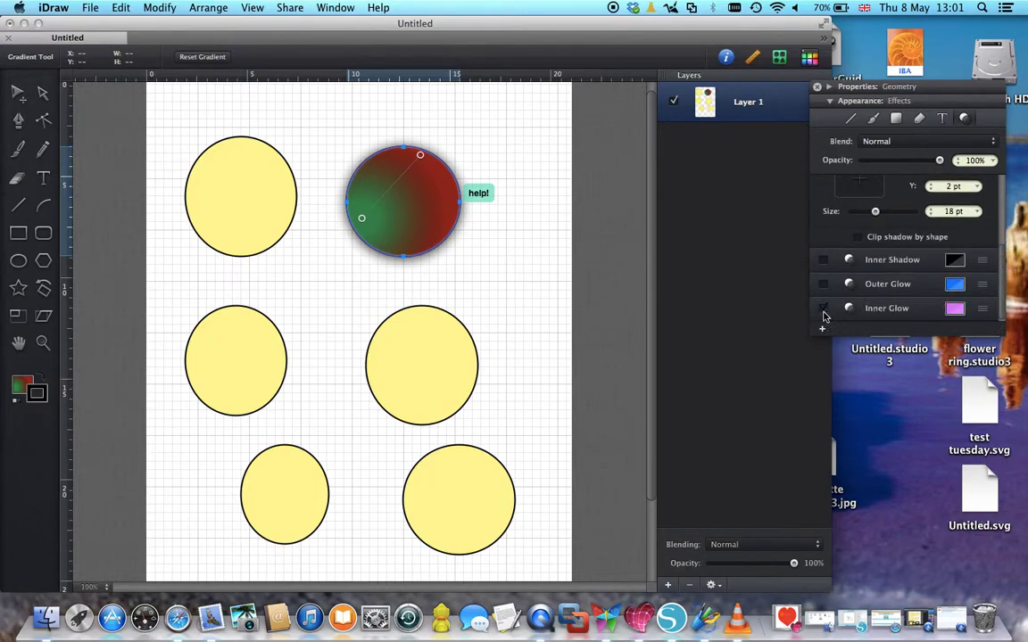
scroll(835, 312, up, 3)
scroll(1003, 230, down, 3)
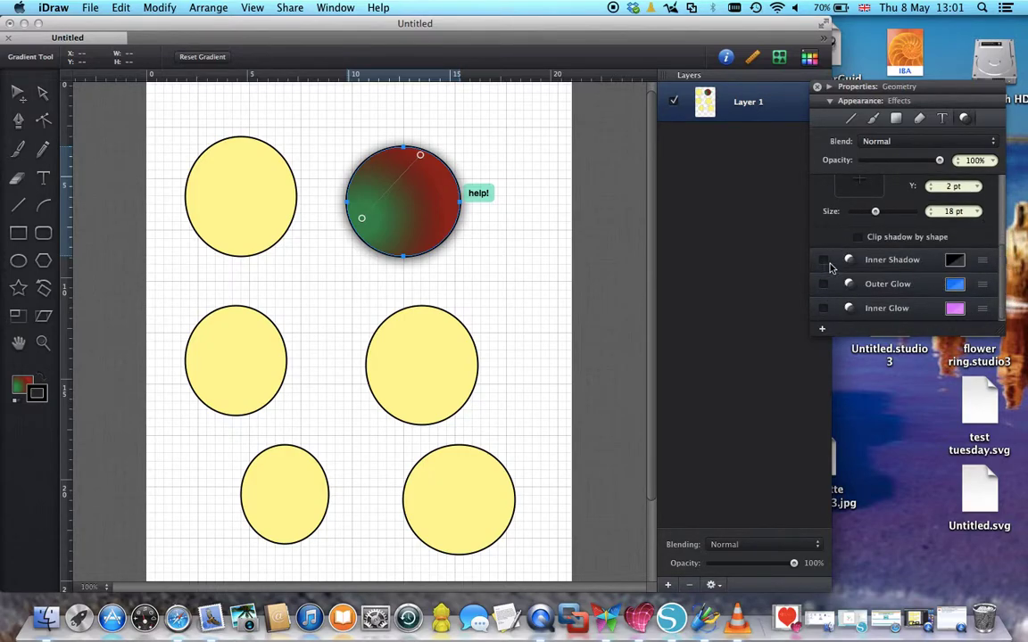
Activate the Move tool and look through the circle's stroke, brush, fill, label, text and effects settings
key(v)
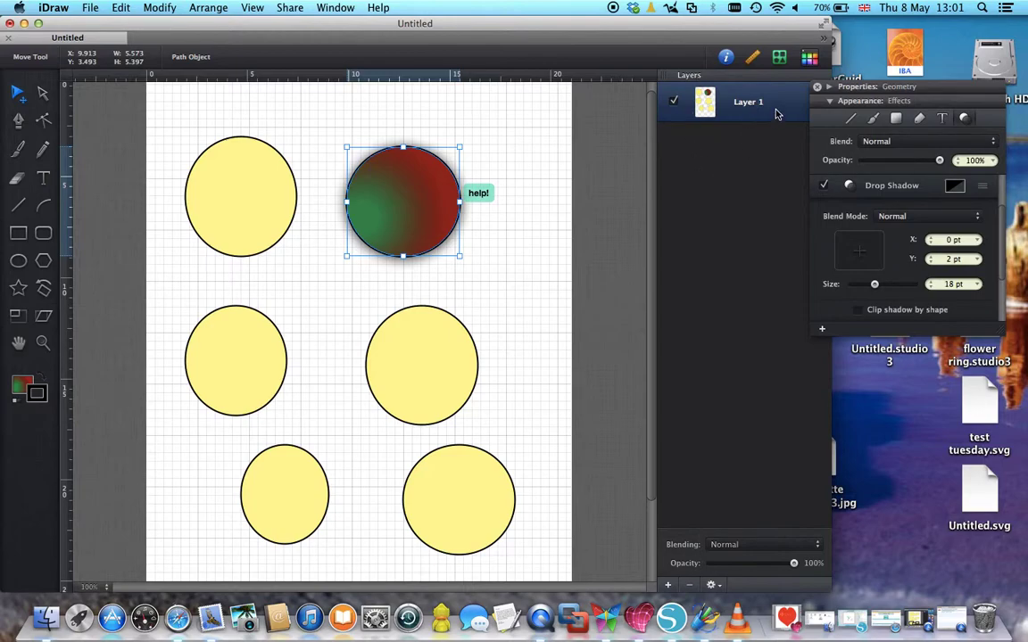
click(850, 118)
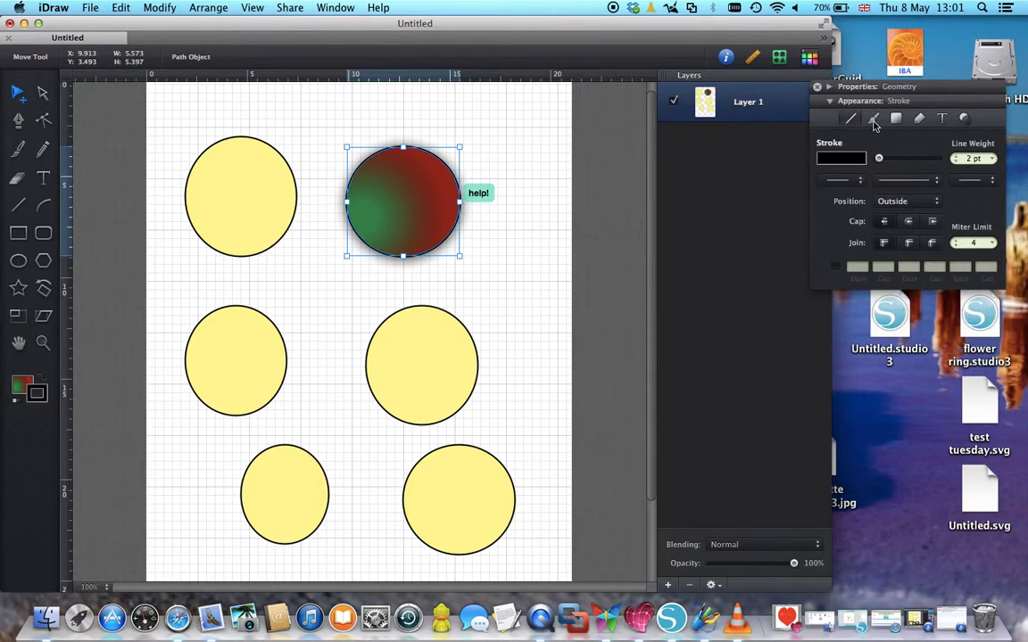
click(874, 120)
click(897, 119)
click(922, 120)
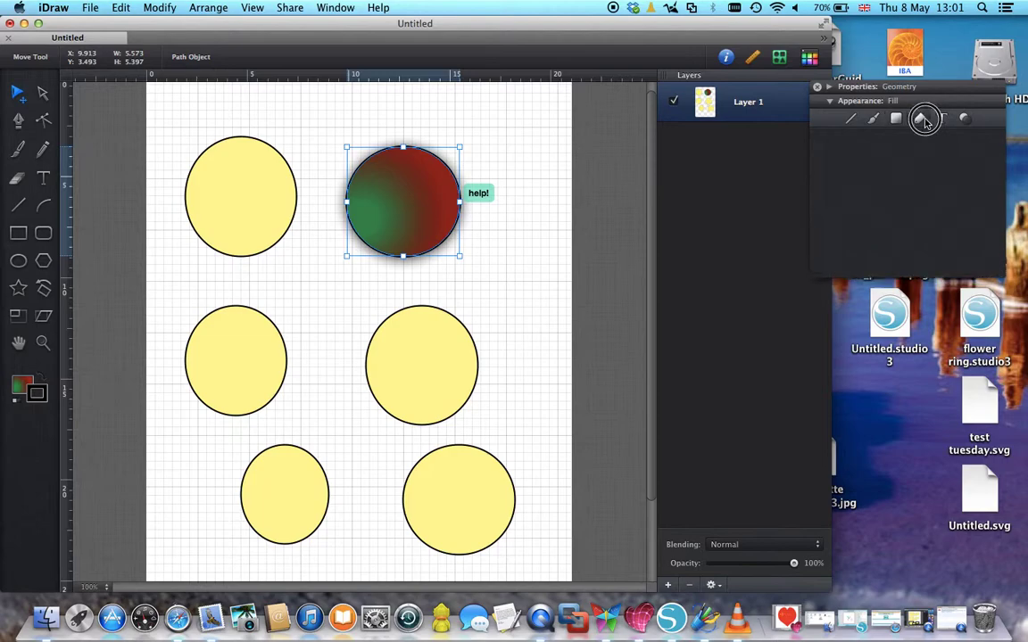
click(944, 118)
click(965, 118)
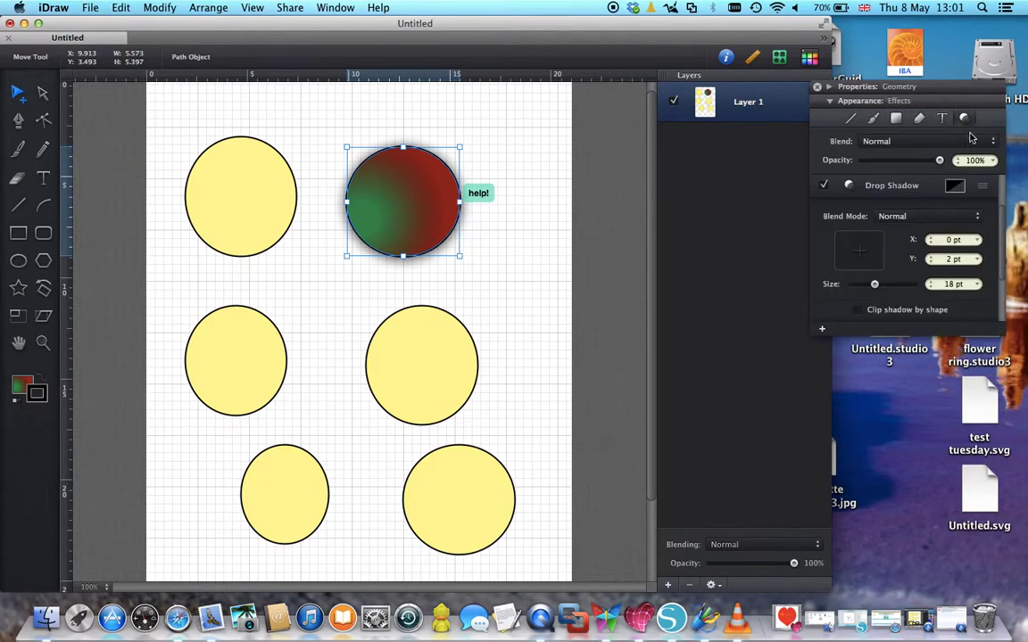
Collapse and re-expand the drop shadow settings, and check the circle's fill colour swatch in the effects list
click(985, 189)
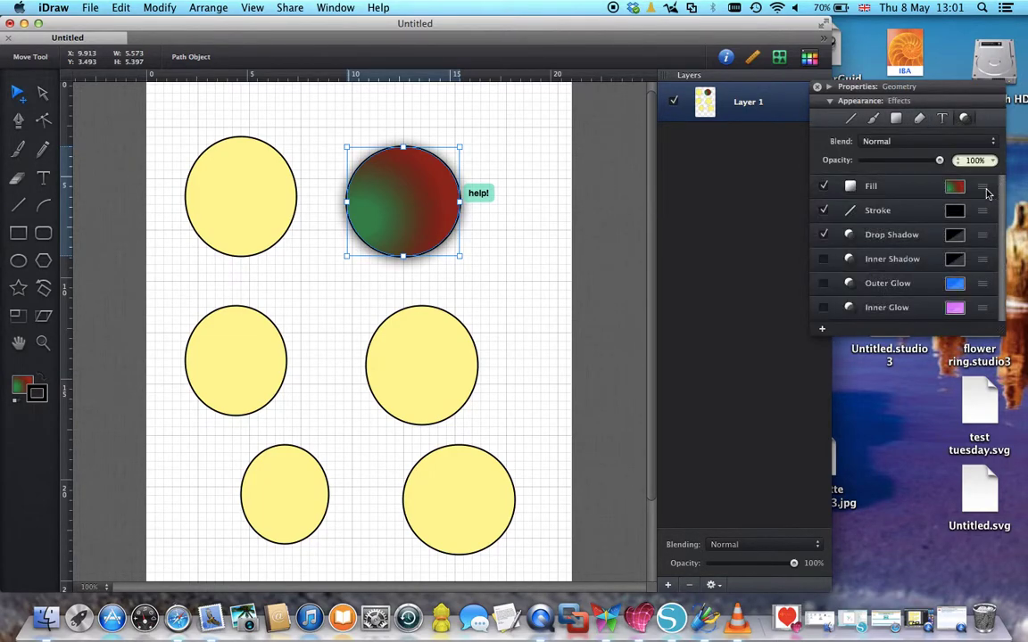
click(987, 193)
click(955, 188)
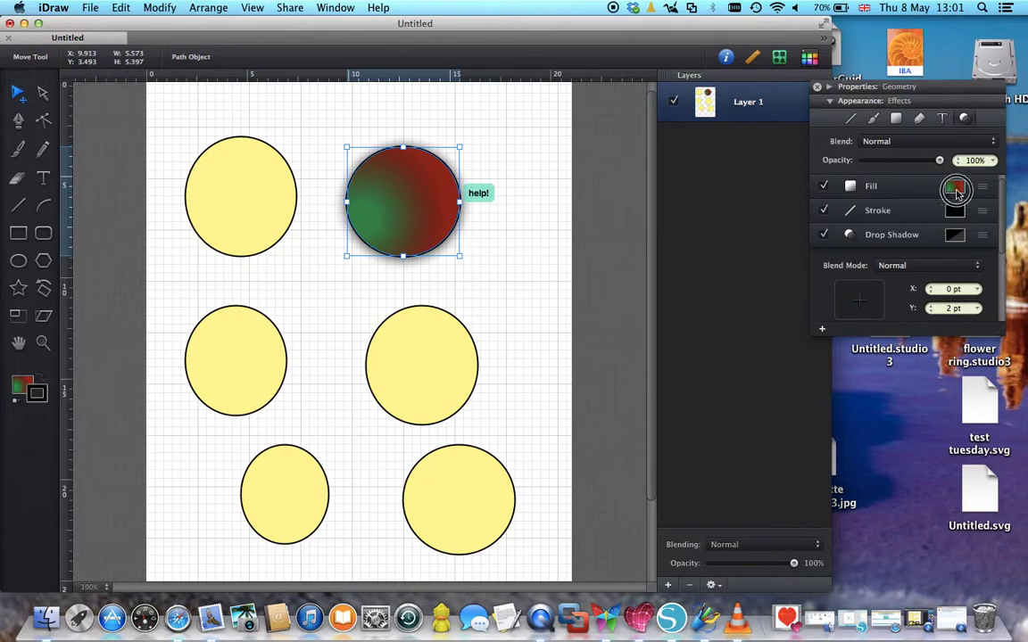
click(956, 191)
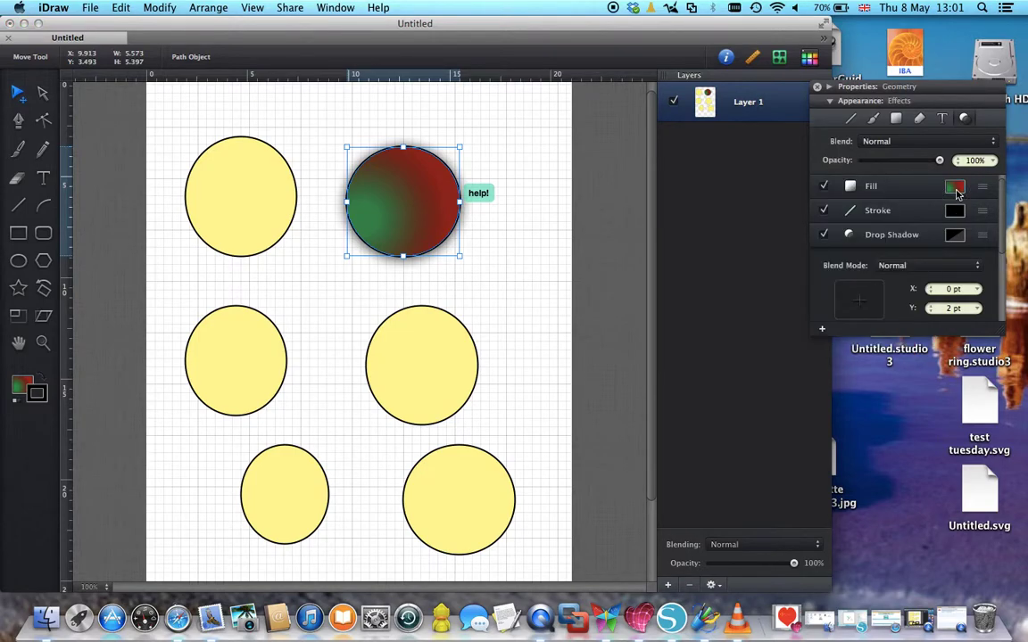